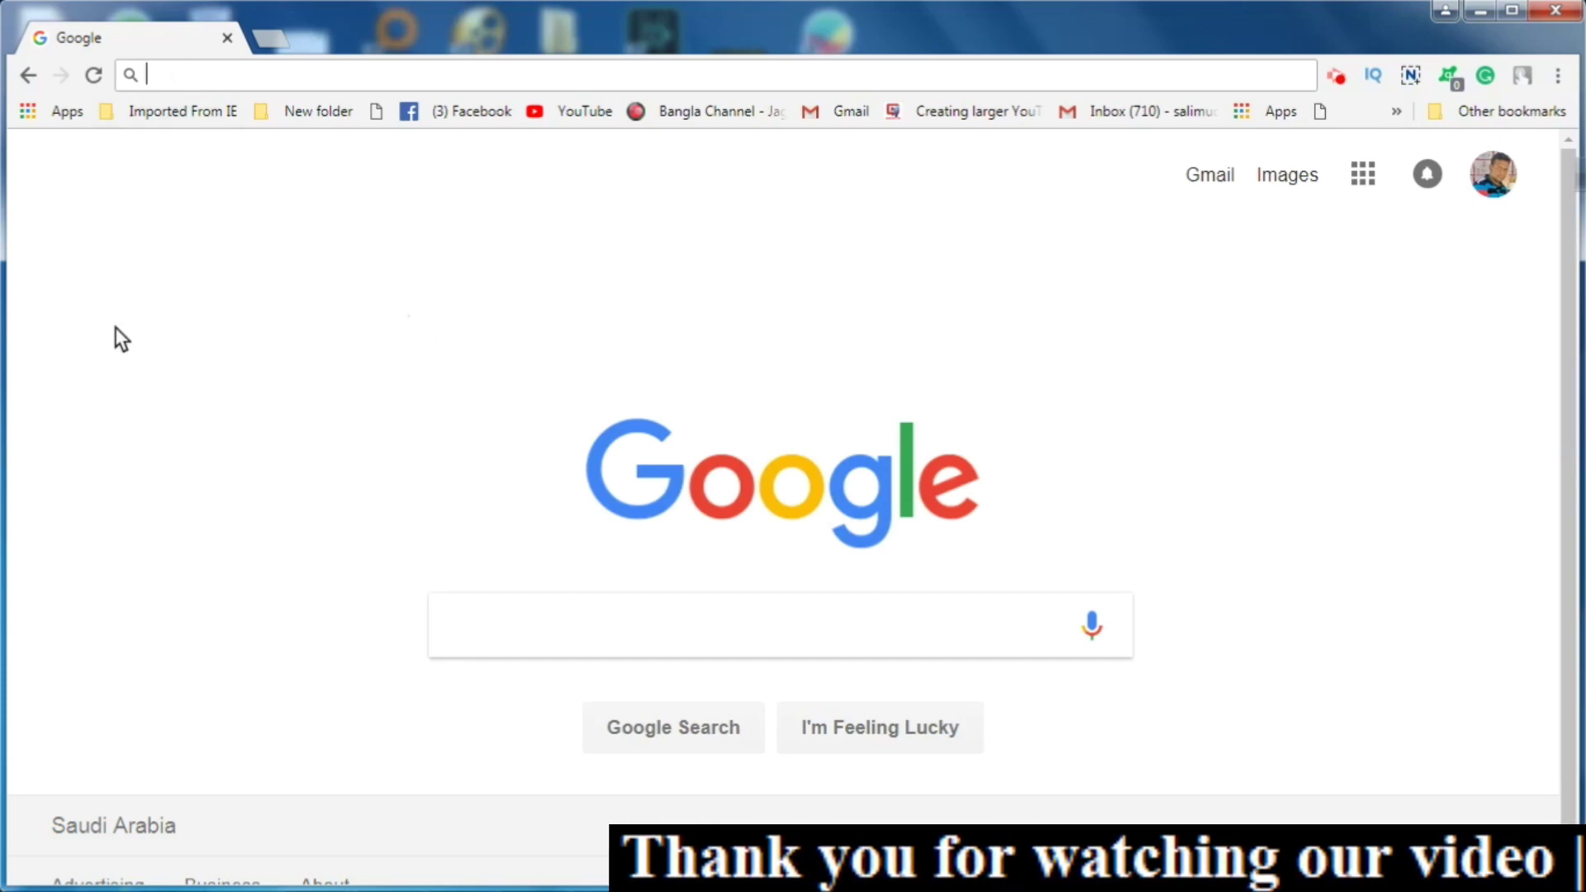
Search the web for adsense and open the official Google AdSense start page
{"action": "type", "text": "ads"}
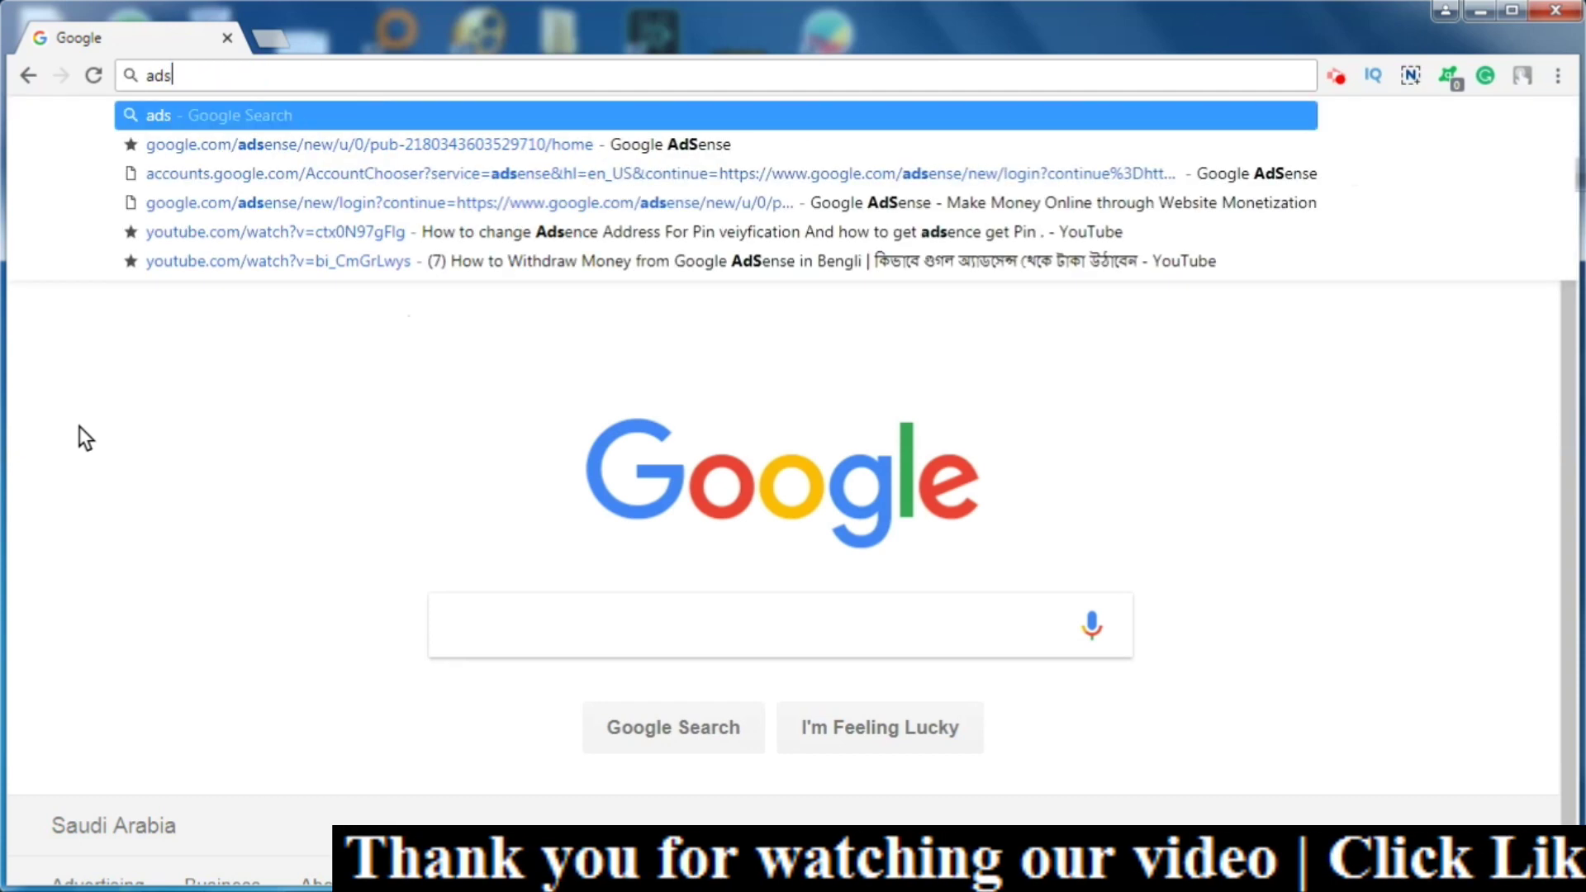
{"action": "type", "text": "ense"}
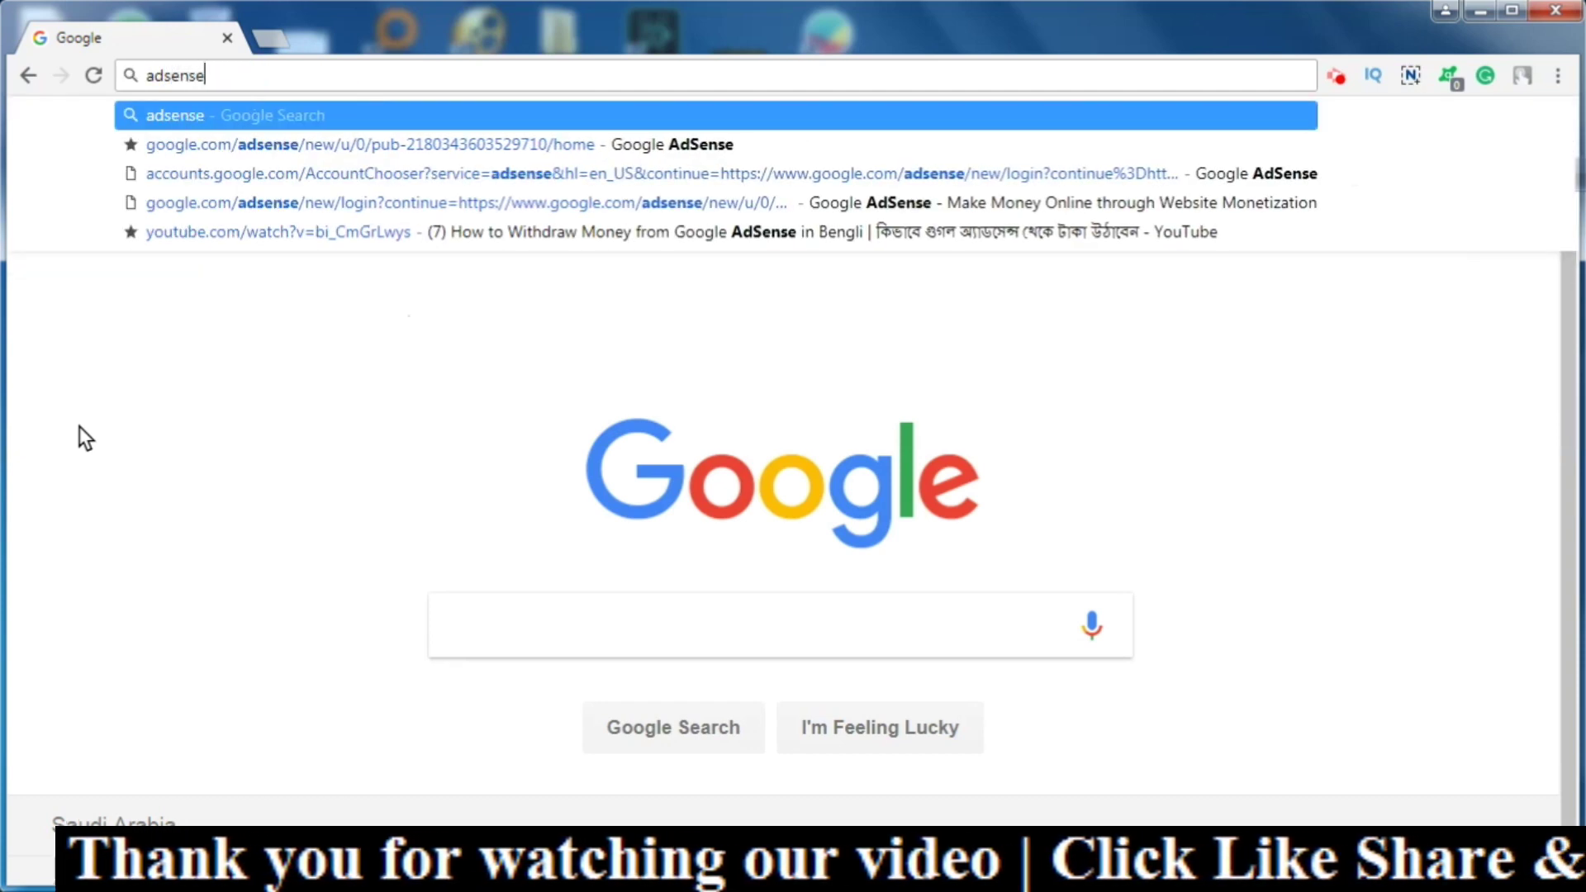
{"action": "key", "text": "Return"}
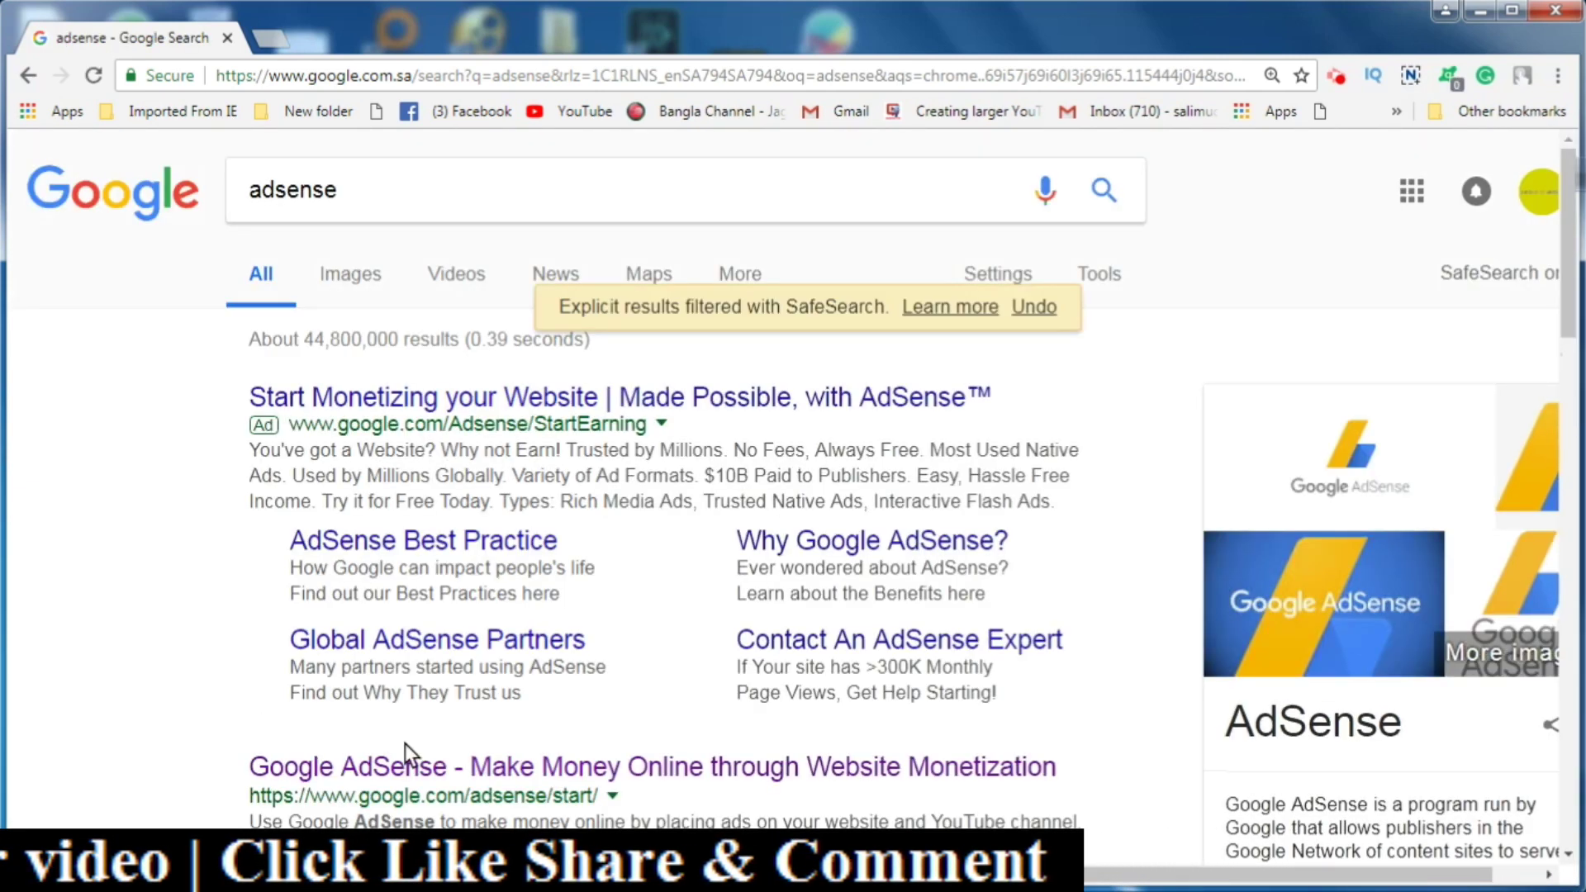
{"action": "left_click", "coordinate": [733, 778]}
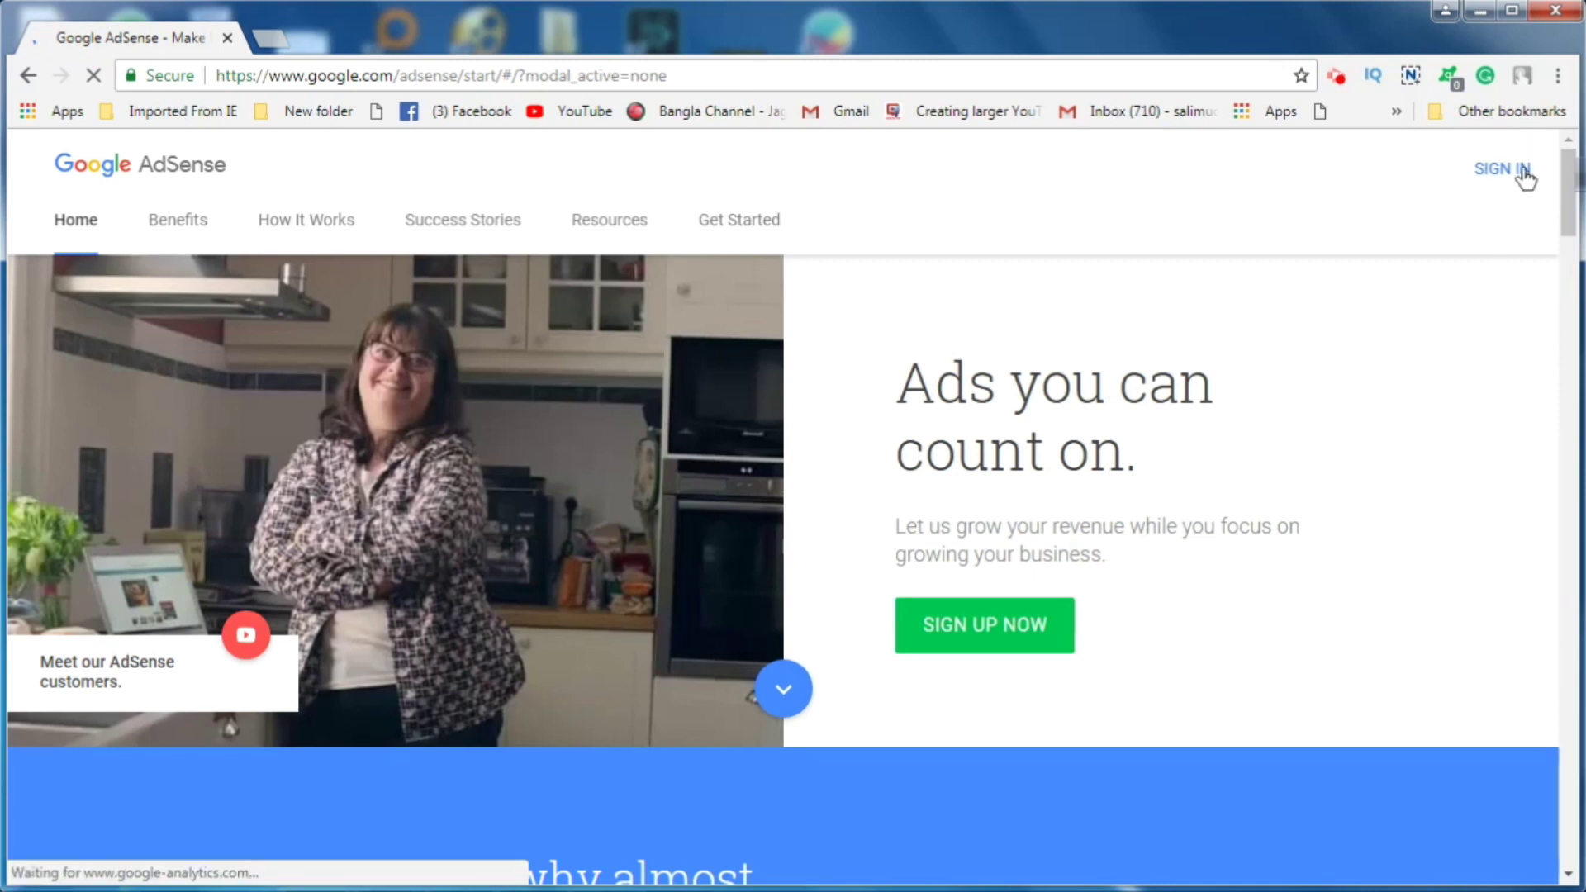
Sign in to Google AdSense with the account e-mail and password
{"action": "left_click", "coordinate": [1526, 176]}
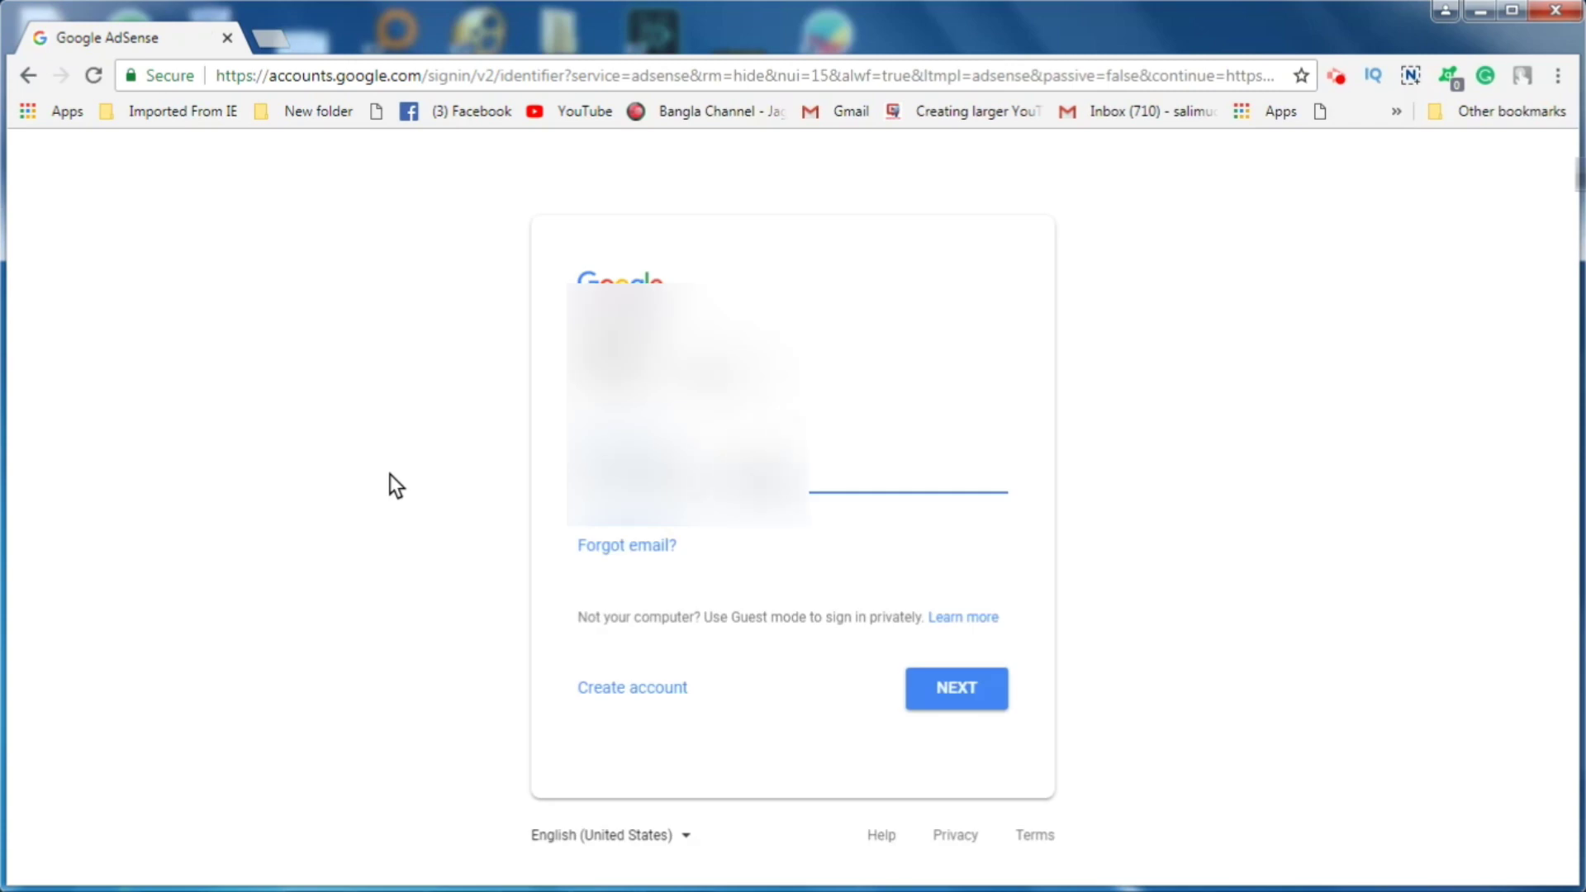
{"action": "type", "text": "m"}
{"action": "key", "text": "Return"}
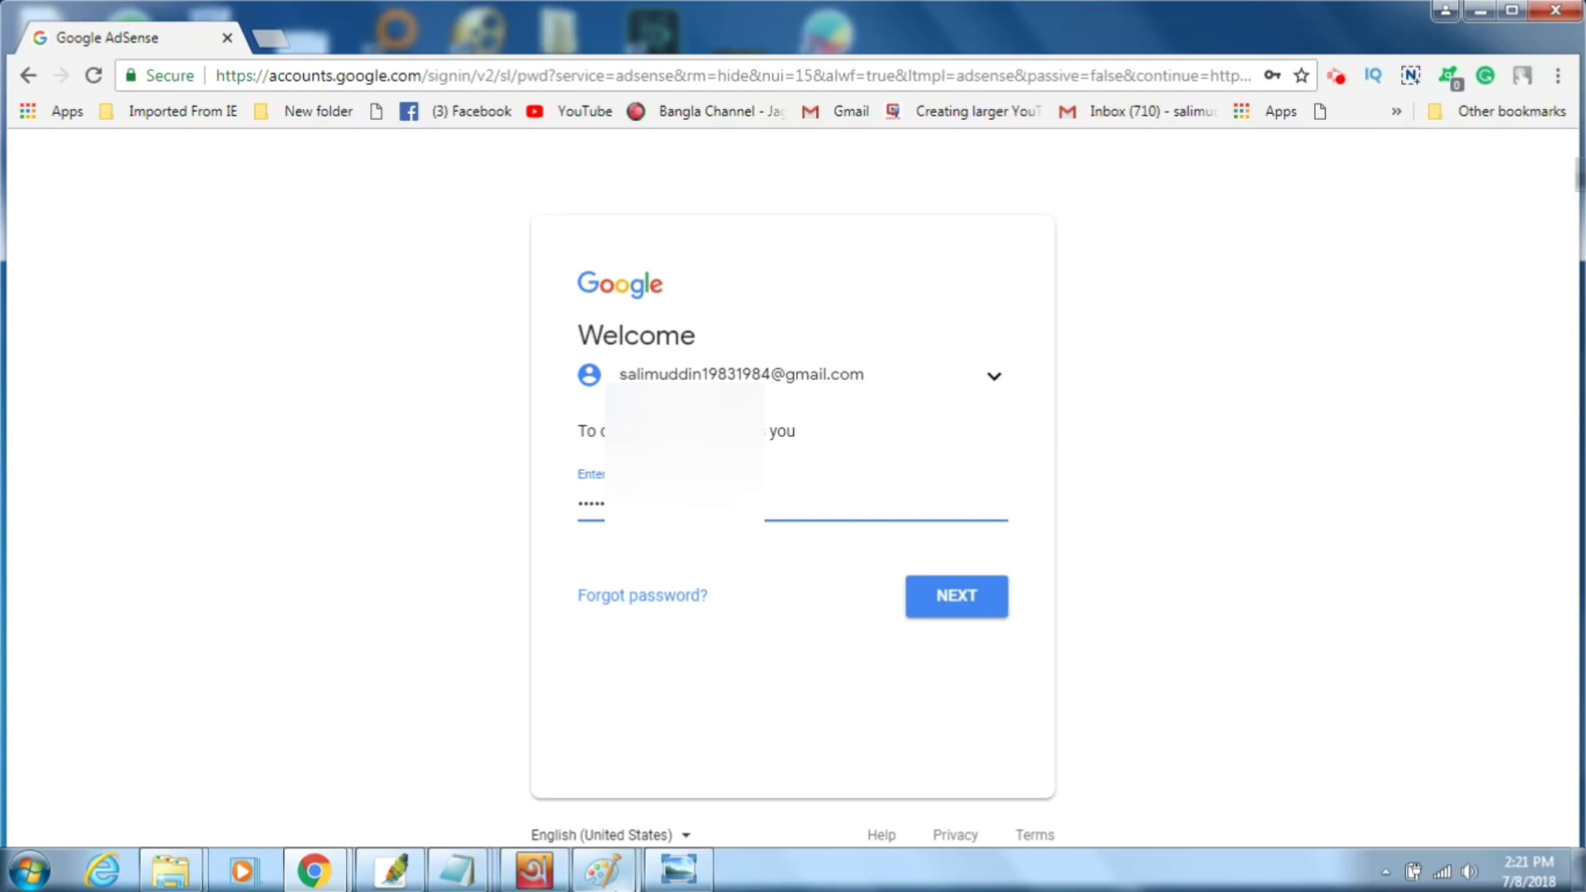
{"action": "left_click", "coordinate": [971, 604]}
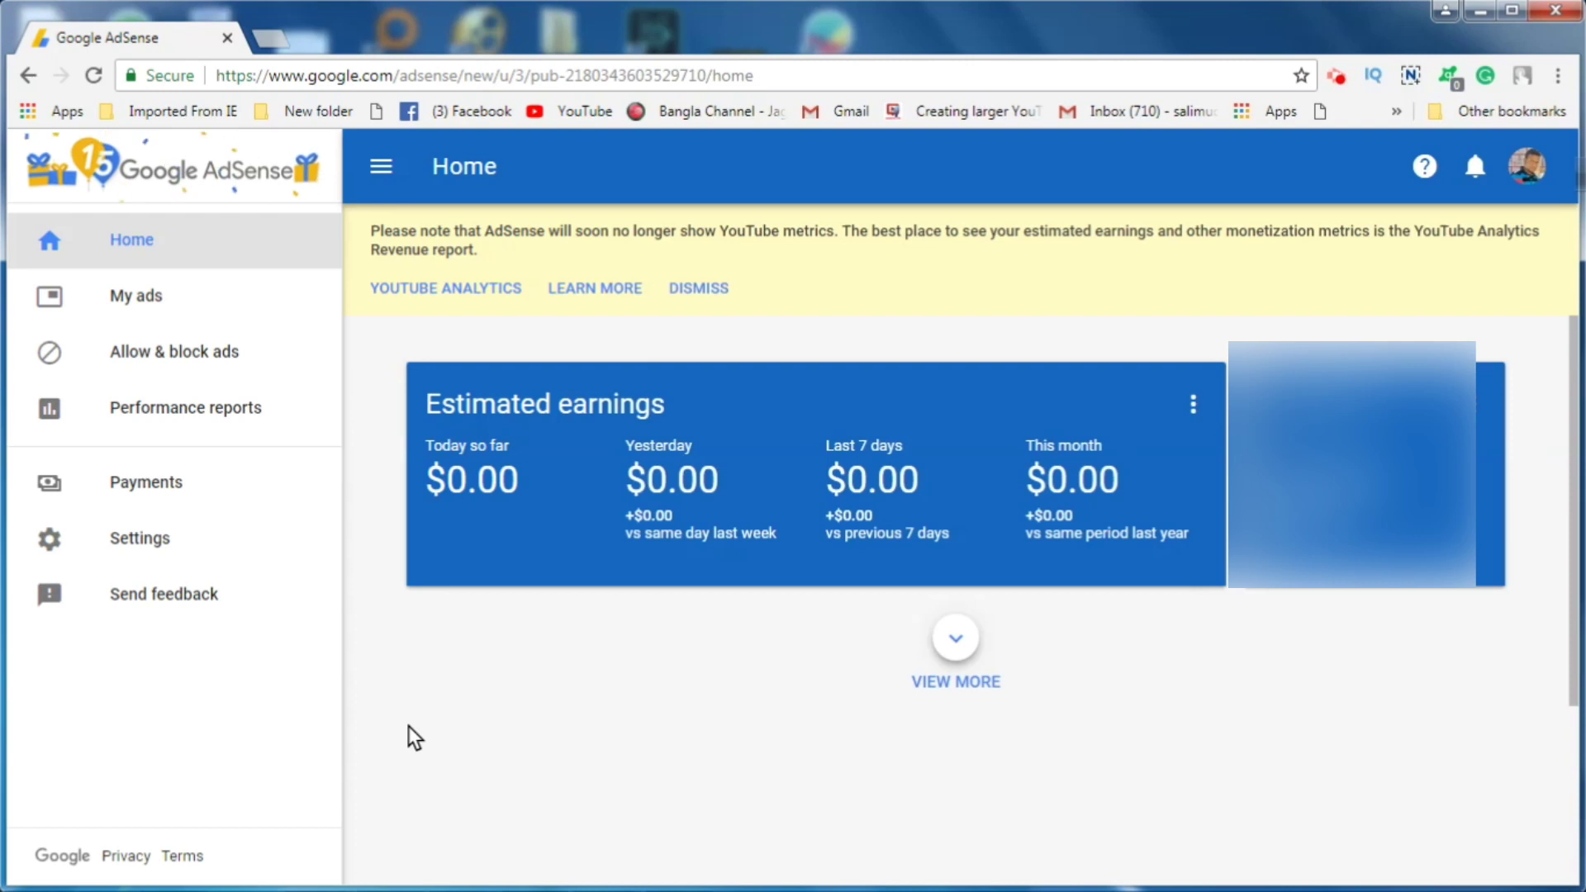
Open the default performance report and review its daily figures
{"action": "left_click", "coordinate": [230, 408]}
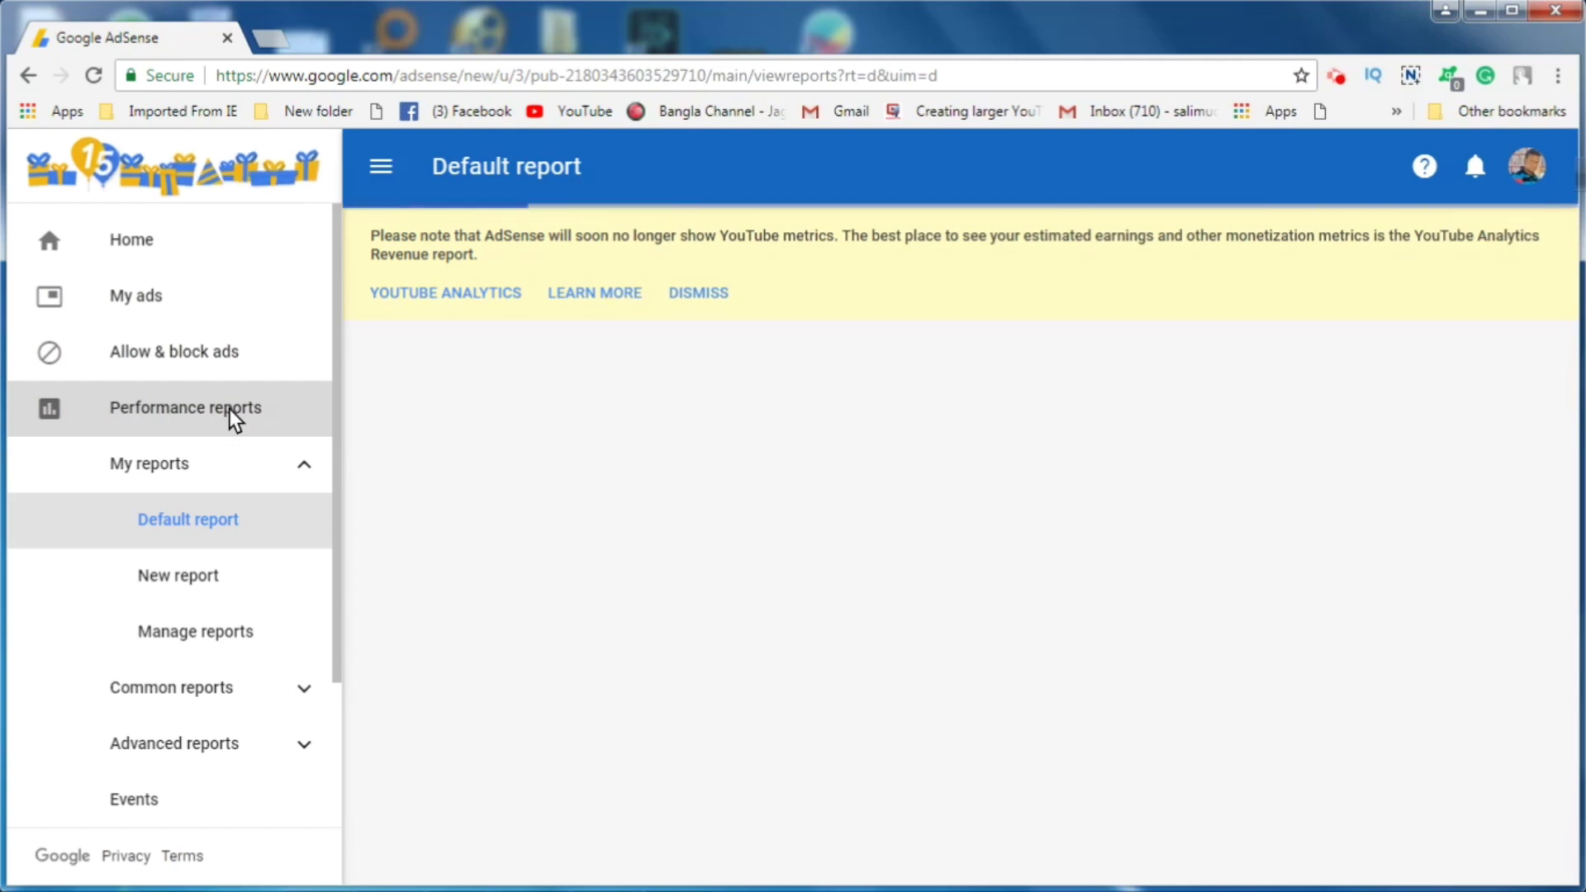
{"action": "left_click", "coordinate": [259, 530]}
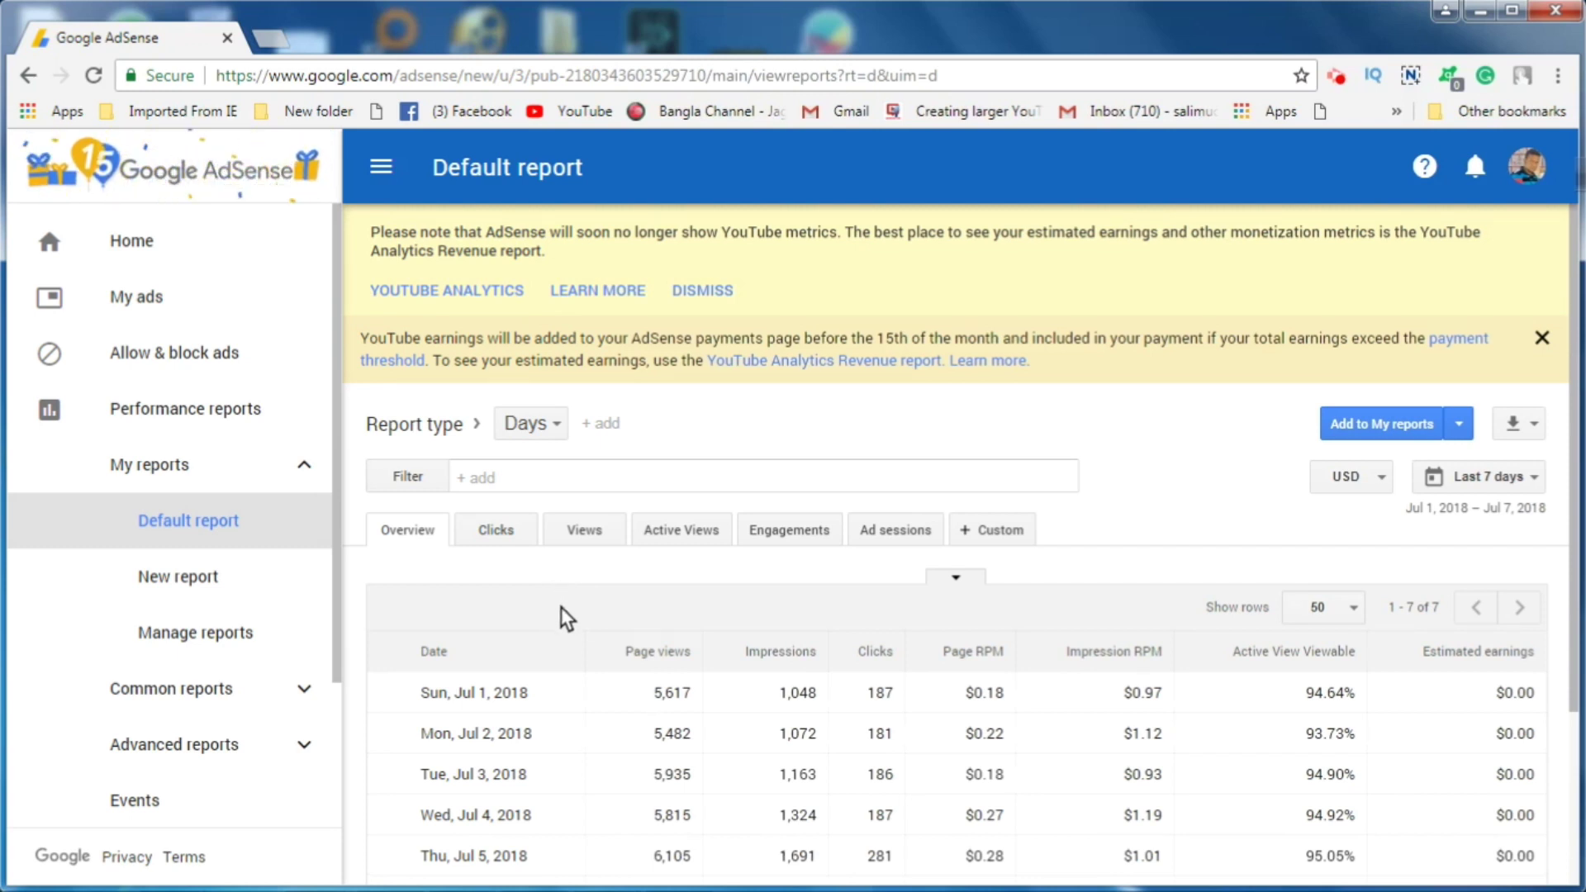
{"action": "scroll", "coordinate": [564, 610], "scroll_direction": "down", "scroll_amount": 2}
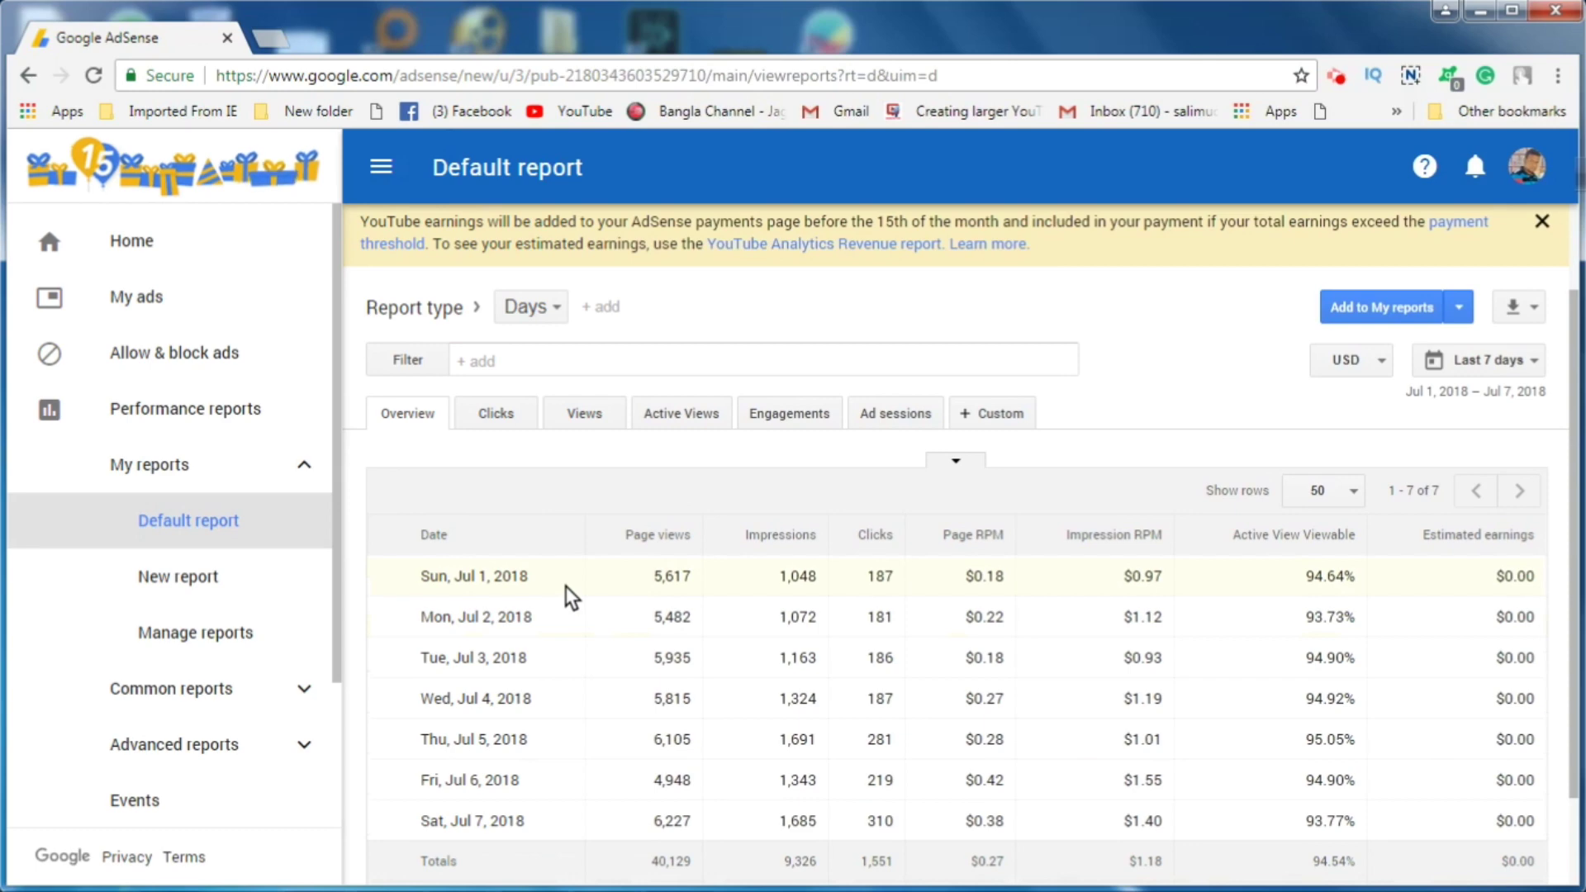
{"action": "scroll", "coordinate": [567, 587], "scroll_direction": "down", "scroll_amount": 1}
{"action": "scroll", "coordinate": [568, 604], "scroll_direction": "down", "scroll_amount": 1}
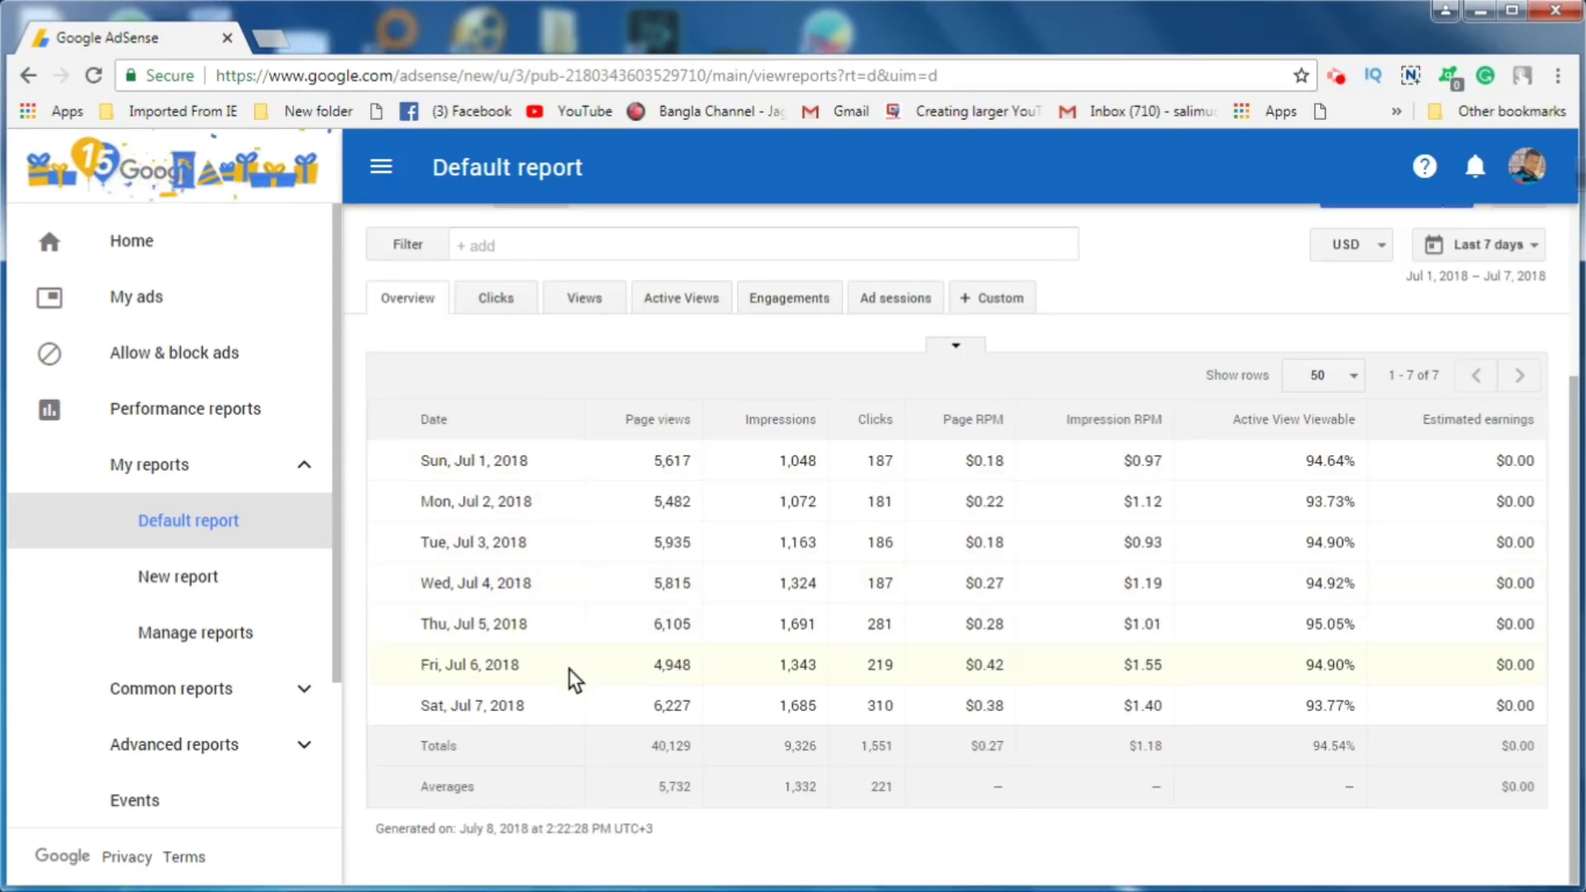
{"action": "scroll", "coordinate": [587, 672], "scroll_direction": "up", "scroll_amount": 2}
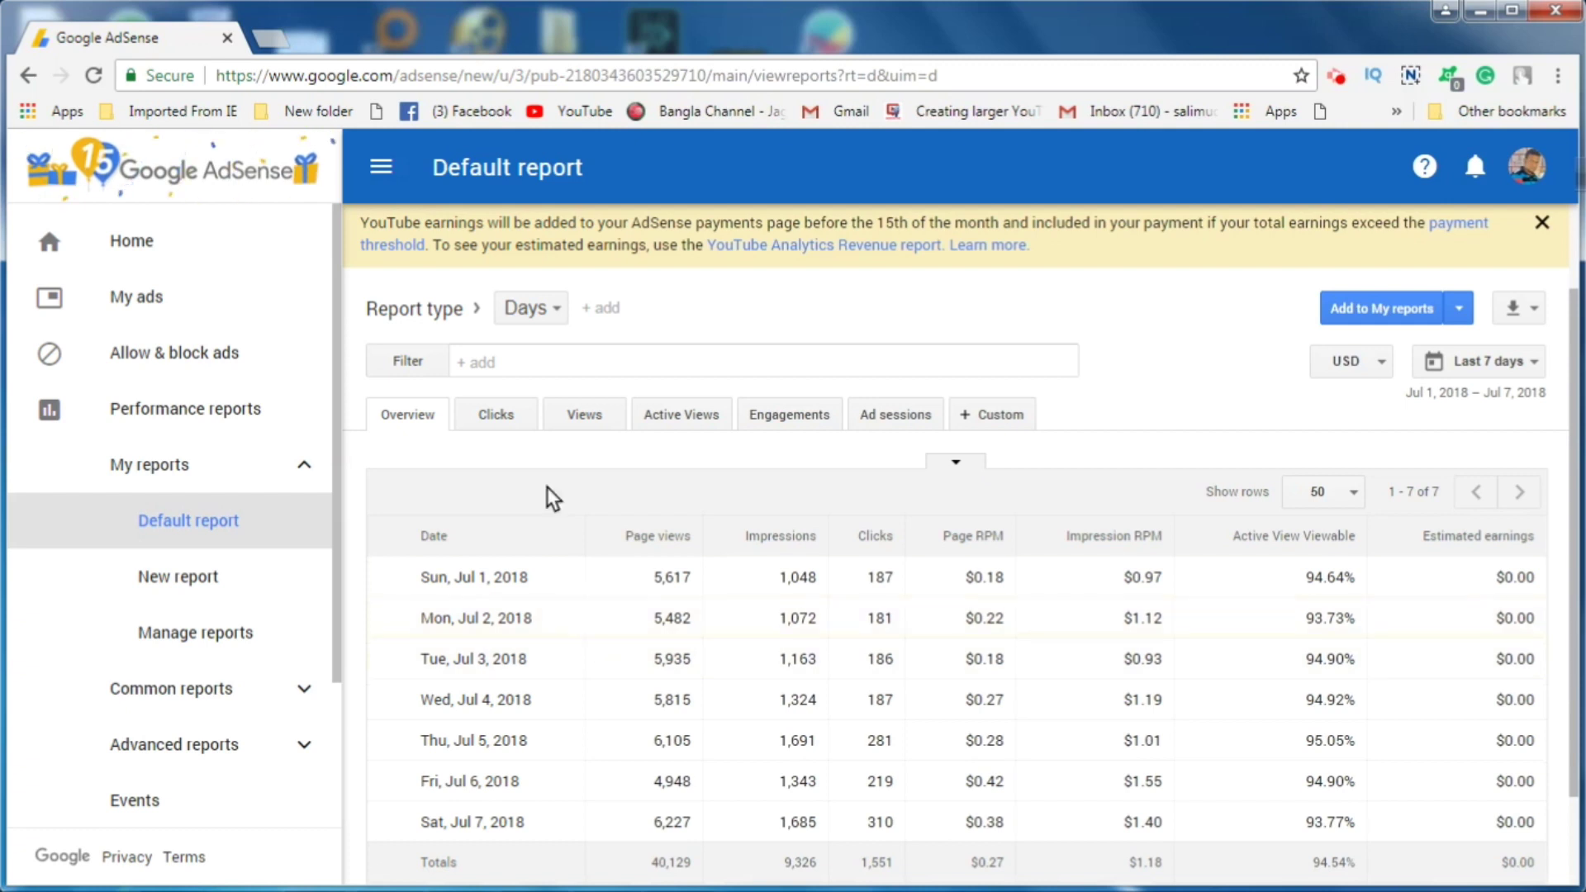
Filter the report by the products Hosted AdSense for Content and YouTube Host
{"action": "left_click", "coordinate": [481, 362]}
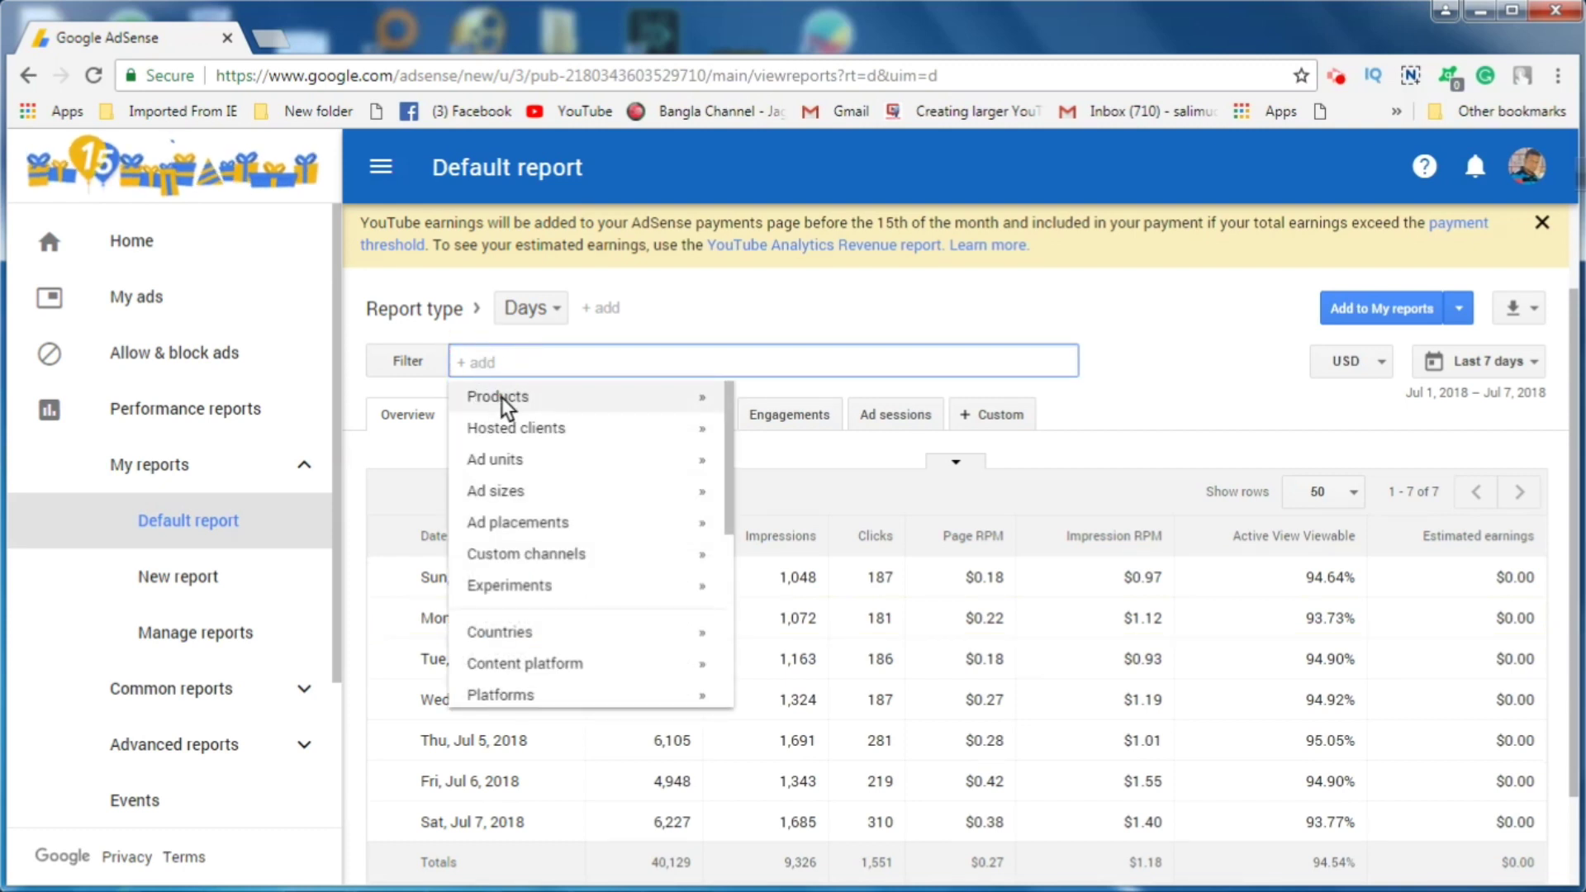
{"action": "left_click", "coordinate": [500, 397]}
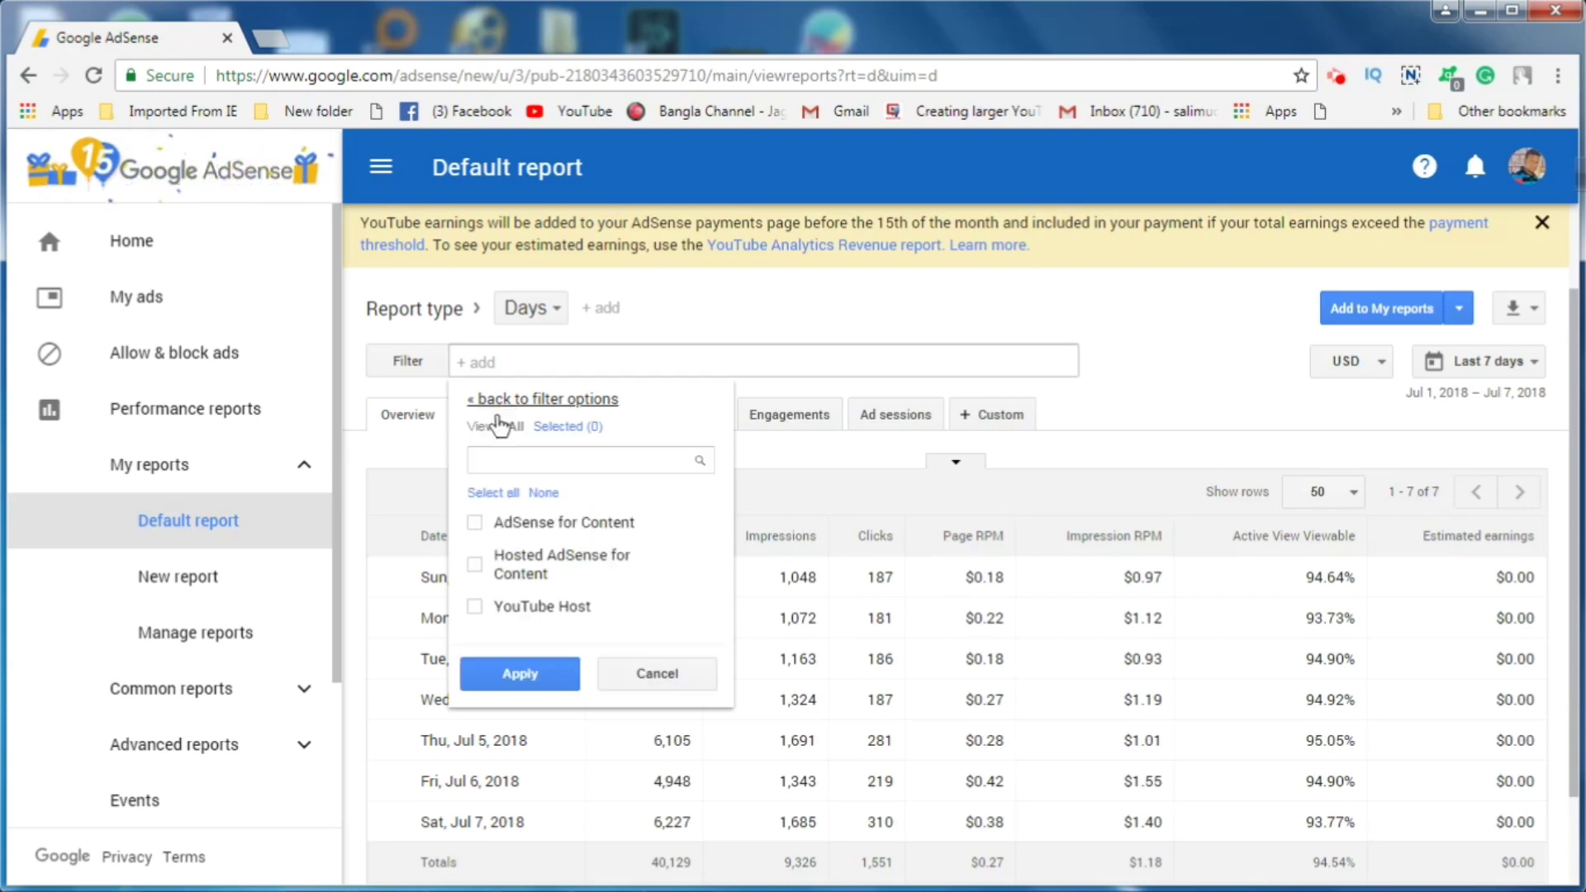
{"action": "left_click", "coordinate": [476, 567]}
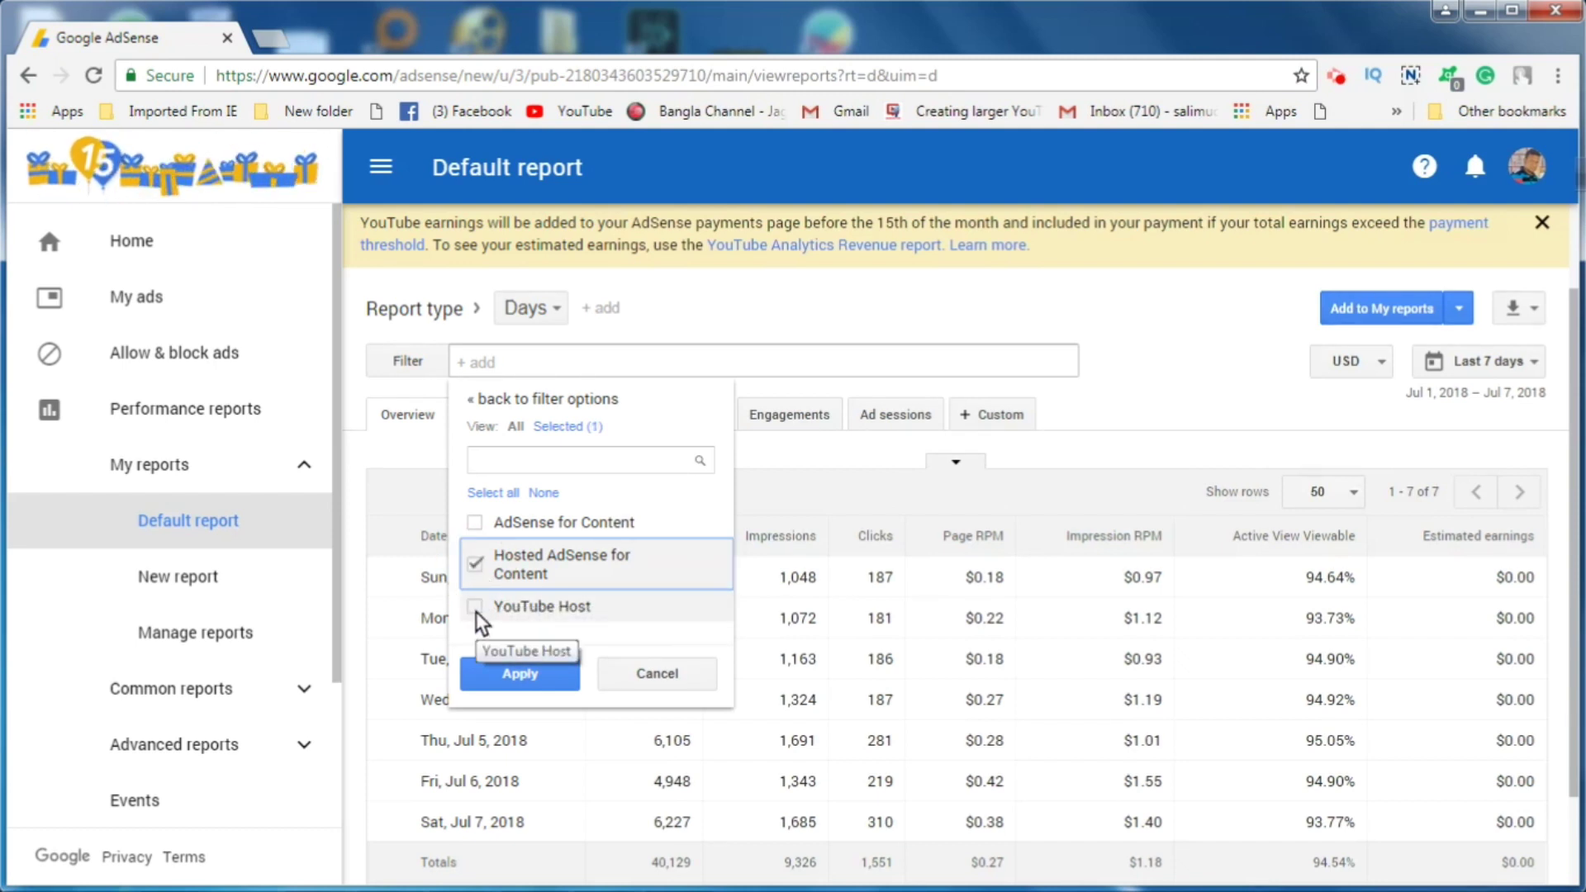
{"action": "left_click", "coordinate": [477, 610]}
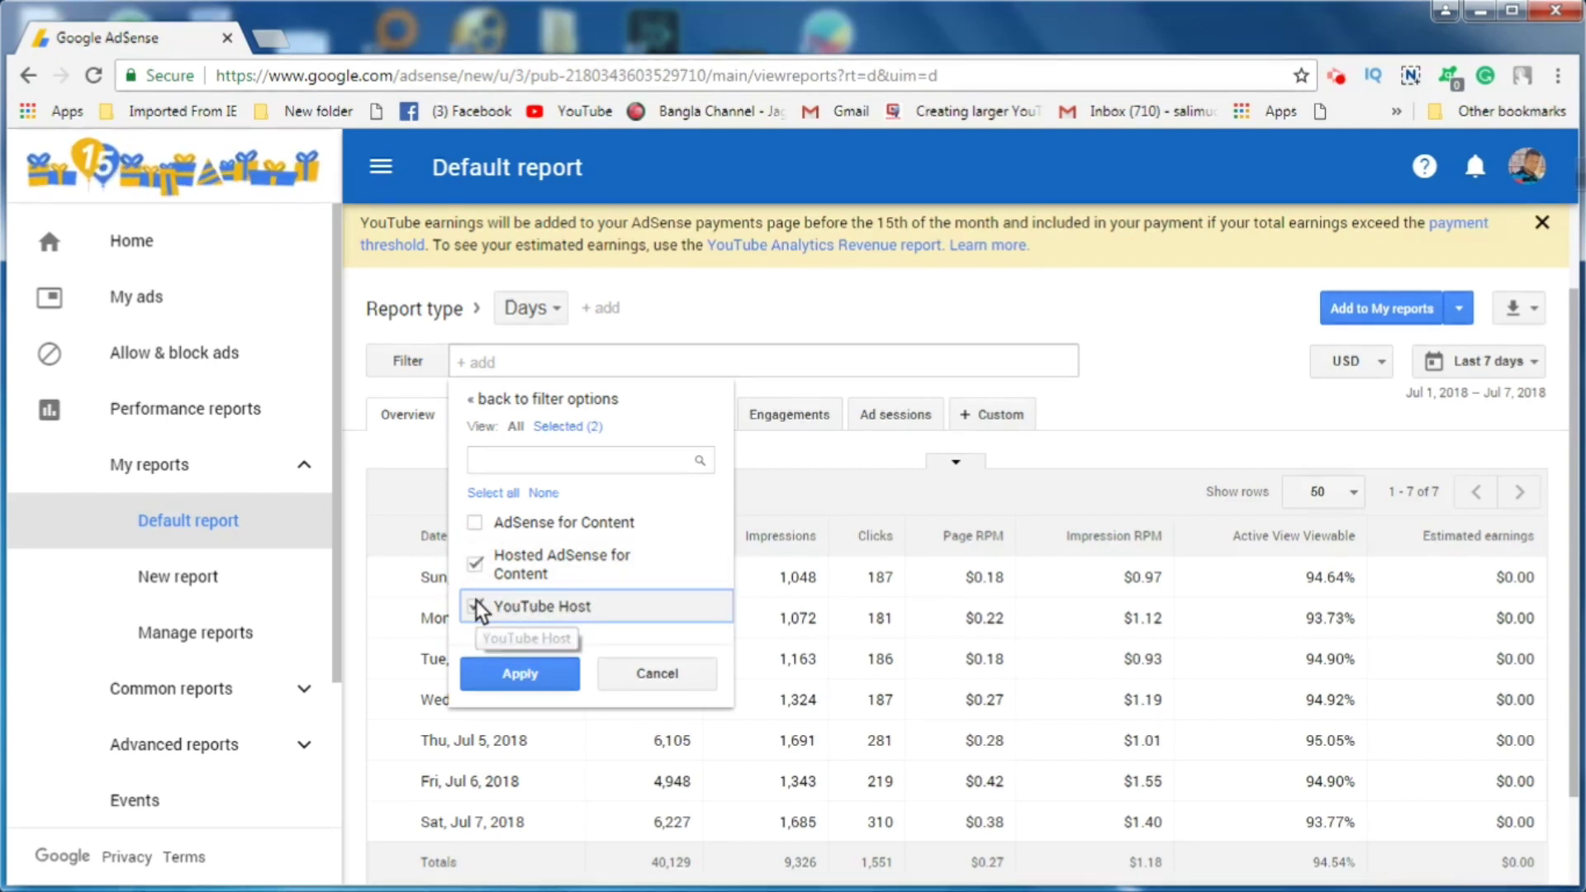
{"action": "left_click", "coordinate": [539, 683]}
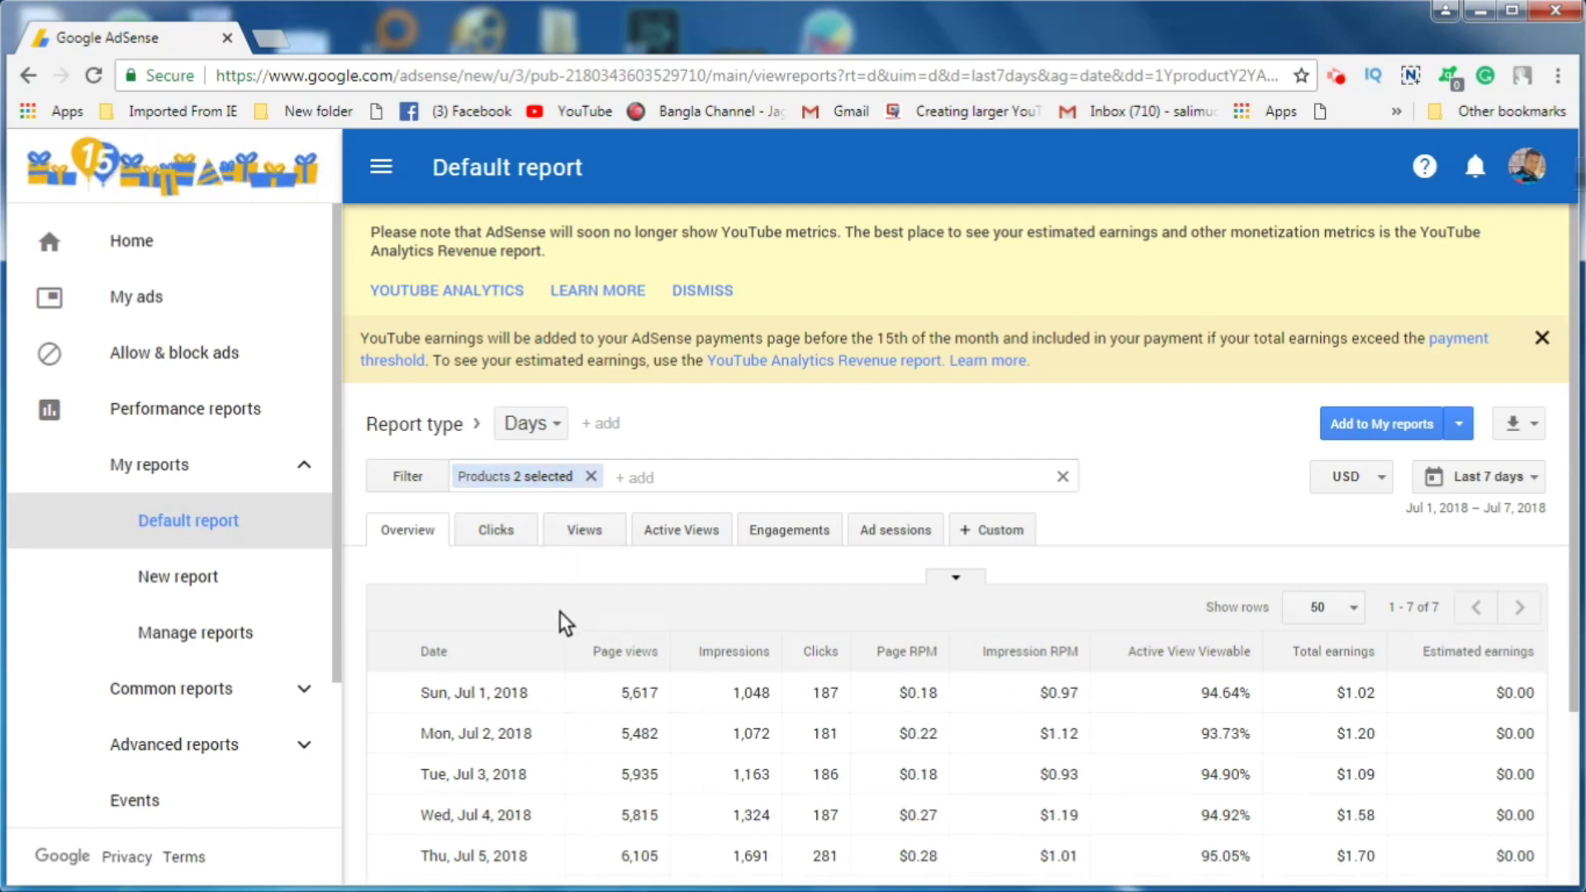
Review the filtered daily earnings and switch the report to its Clicks metrics
{"action": "scroll", "coordinate": [560, 613], "scroll_direction": "down", "scroll_amount": 3}
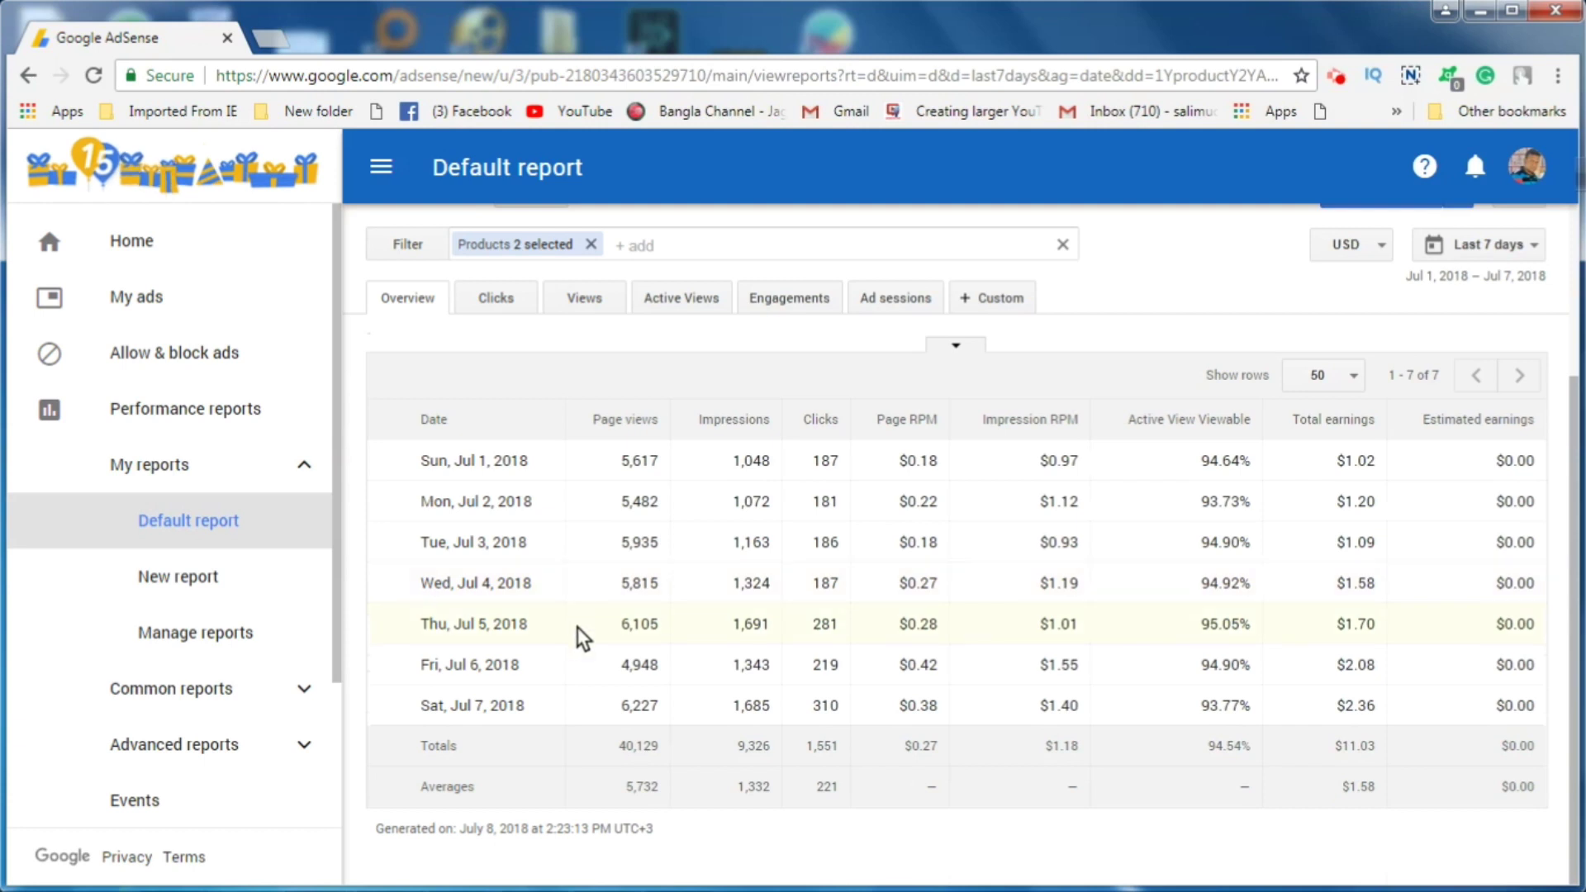
{"action": "scroll", "coordinate": [578, 631], "scroll_direction": "up", "scroll_amount": 2}
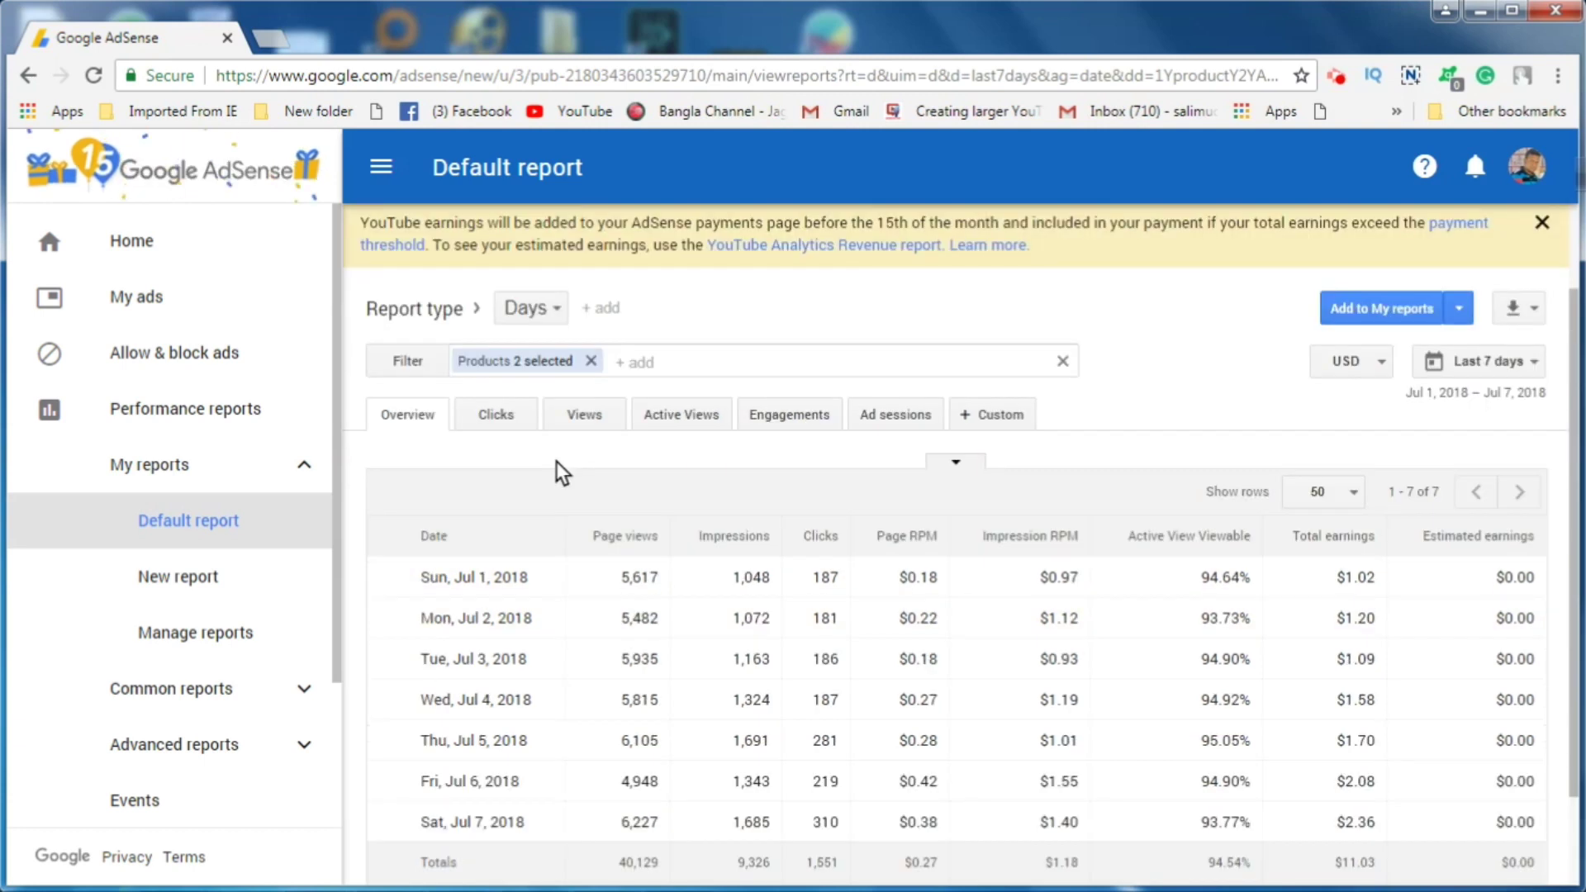
{"action": "left_click", "coordinate": [512, 420]}
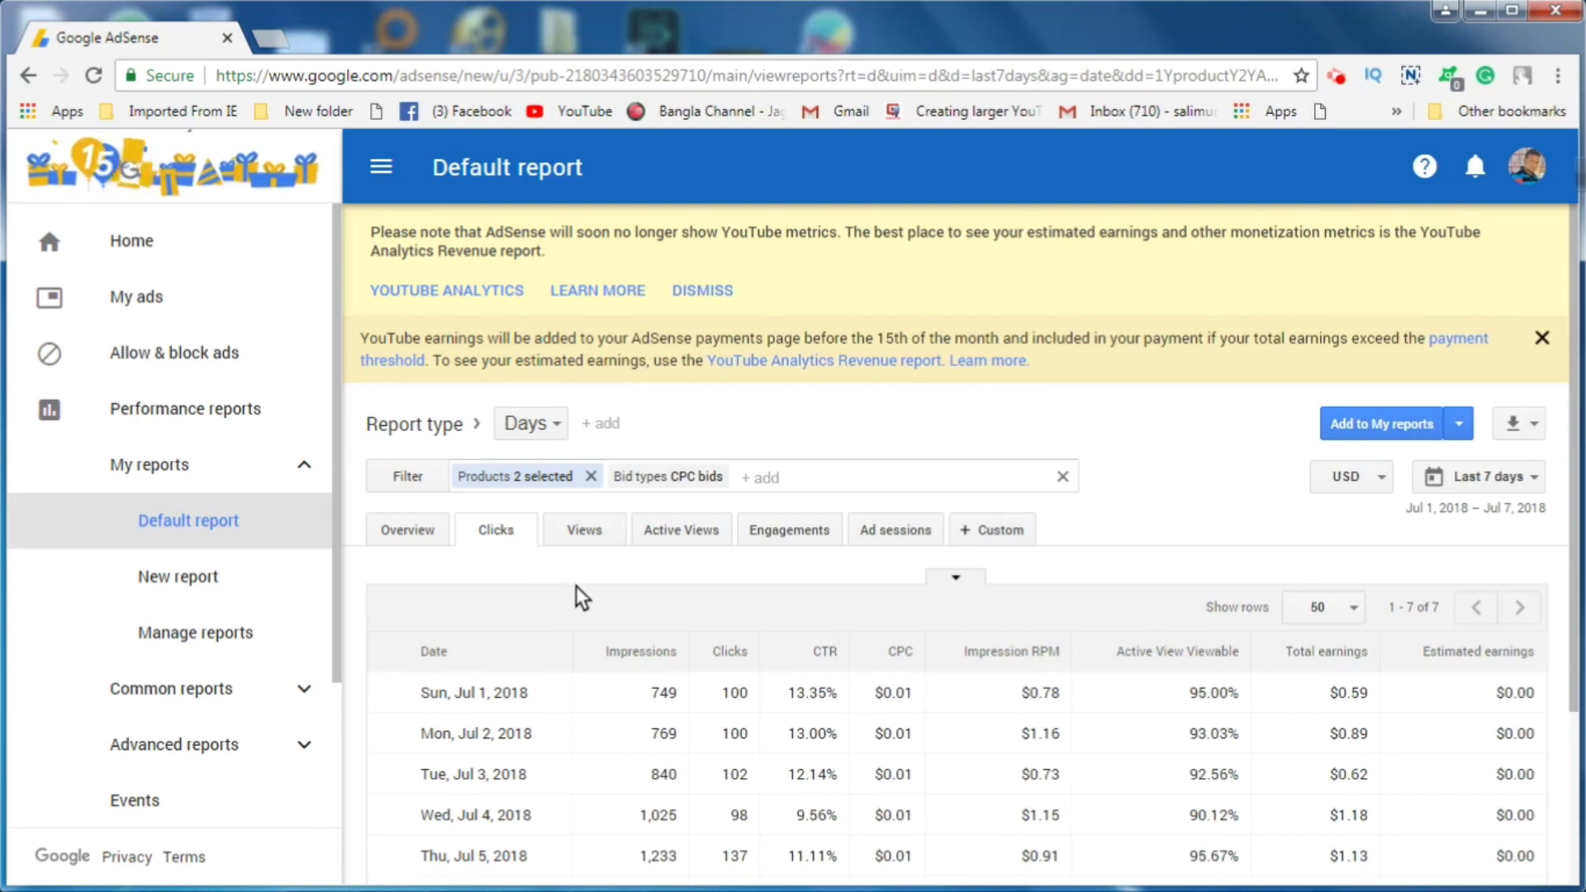
{"action": "scroll", "coordinate": [576, 597], "scroll_direction": "down", "scroll_amount": 2}
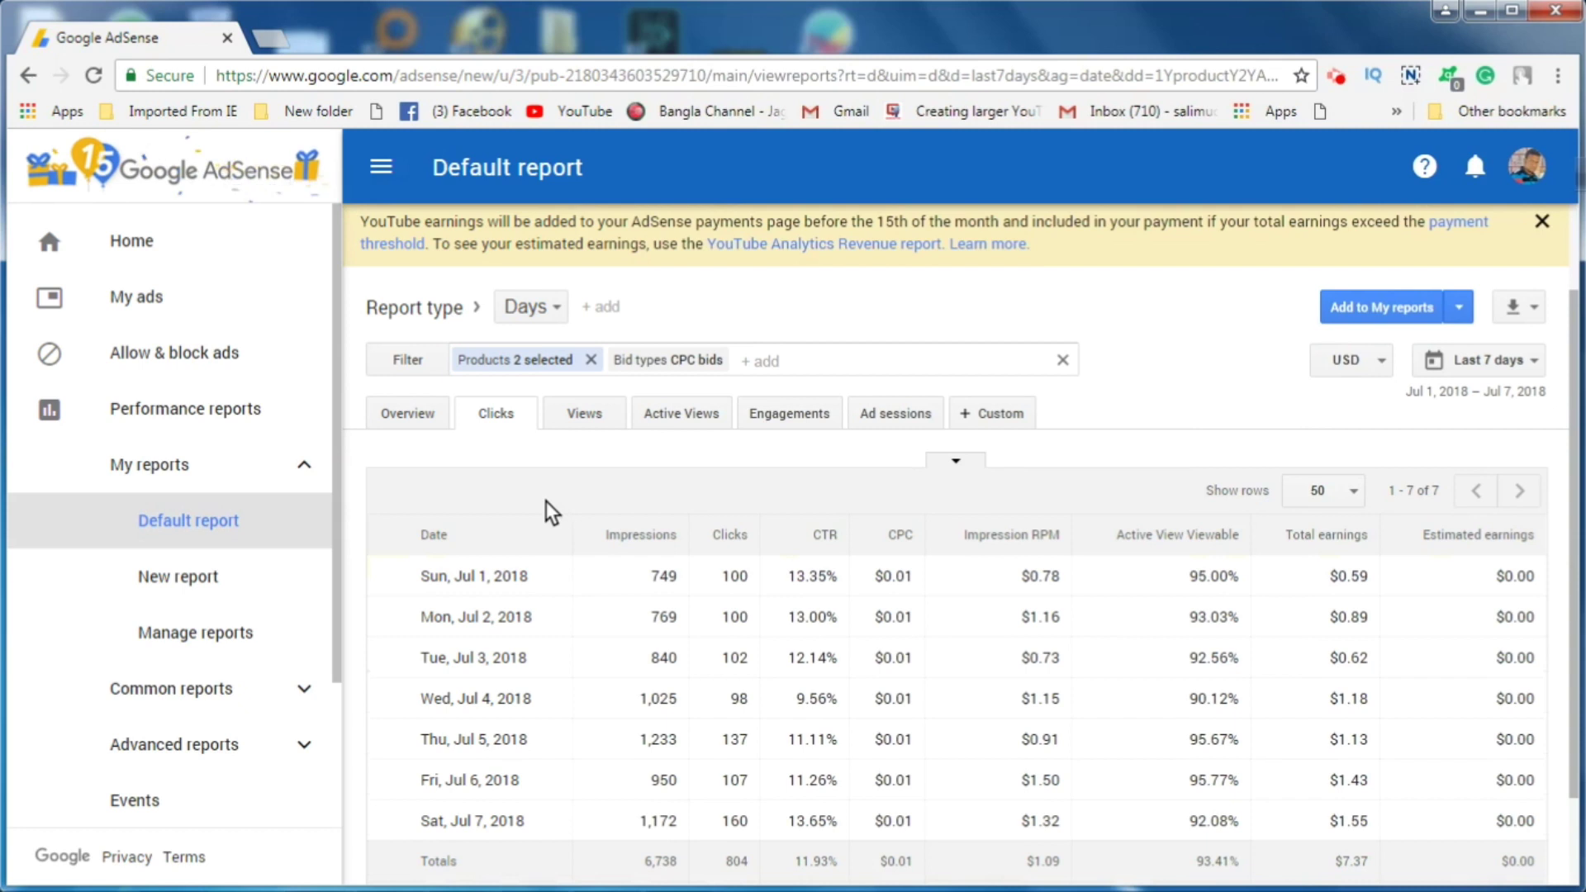
{"action": "scroll", "coordinate": [547, 501], "scroll_direction": "down", "scroll_amount": 2}
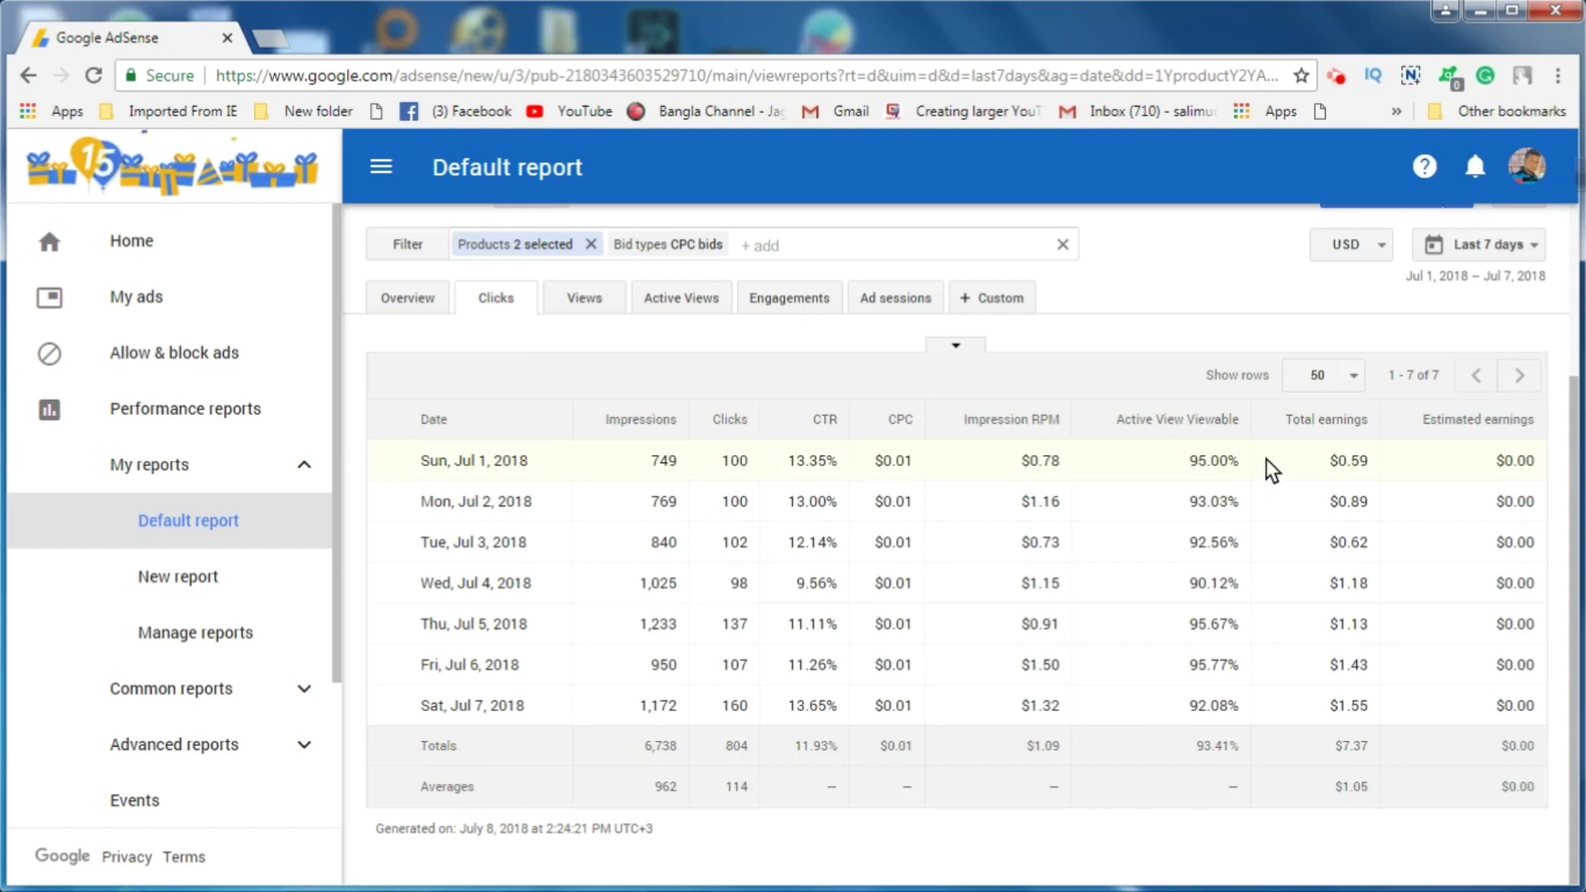
Set the product-filtered Clicks report as the default report
{"action": "scroll", "coordinate": [1271, 458], "scroll_direction": "up", "scroll_amount": 2}
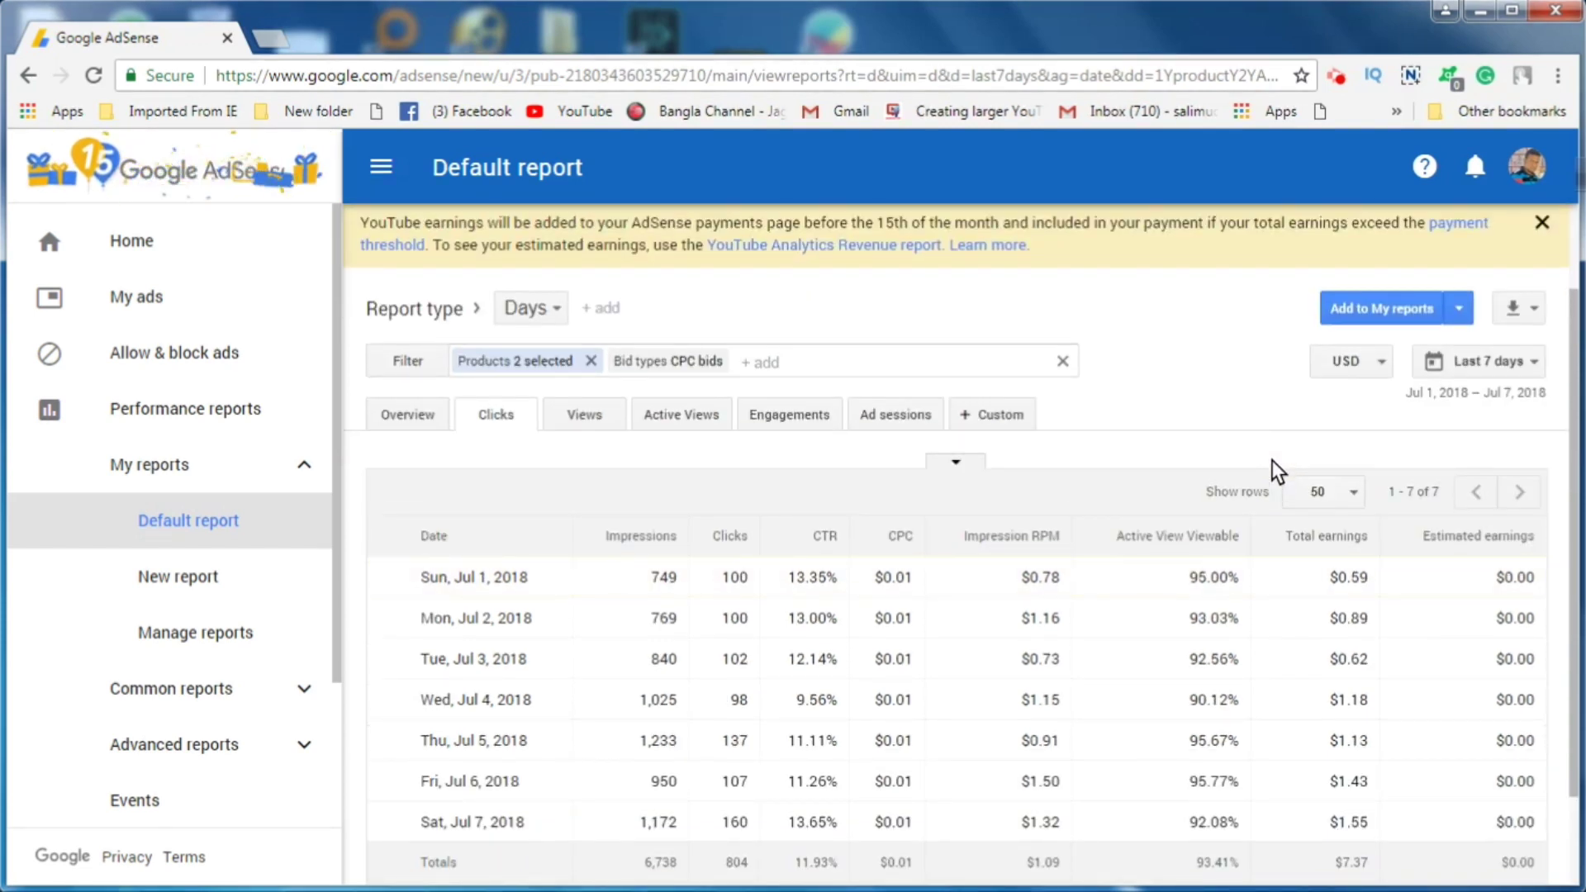
{"action": "left_click", "coordinate": [1535, 361]}
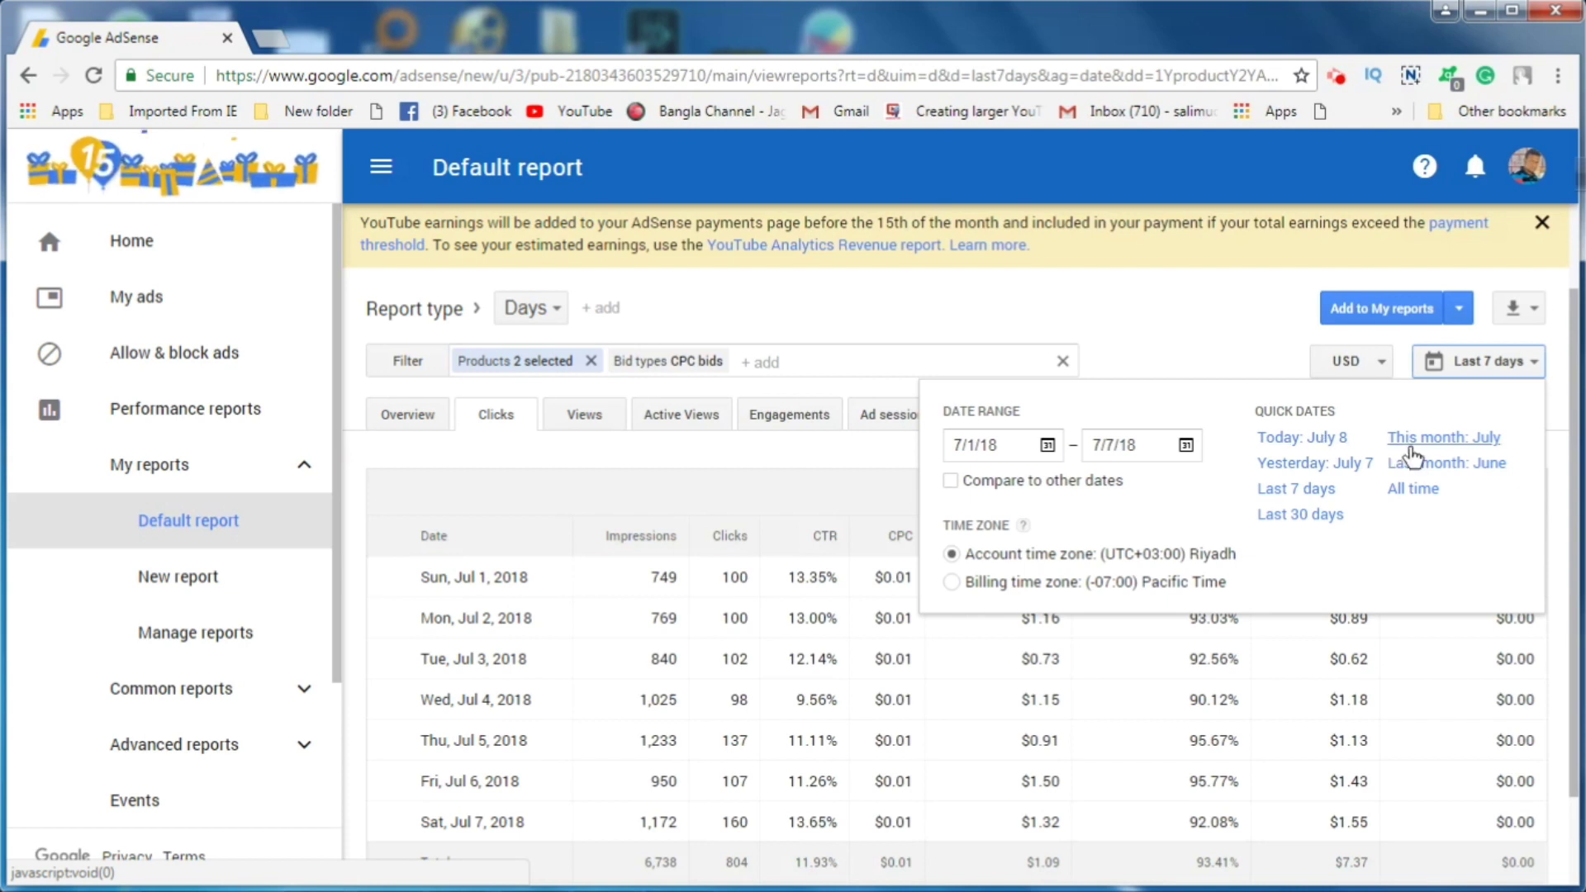
{"action": "left_click", "coordinate": [1461, 310]}
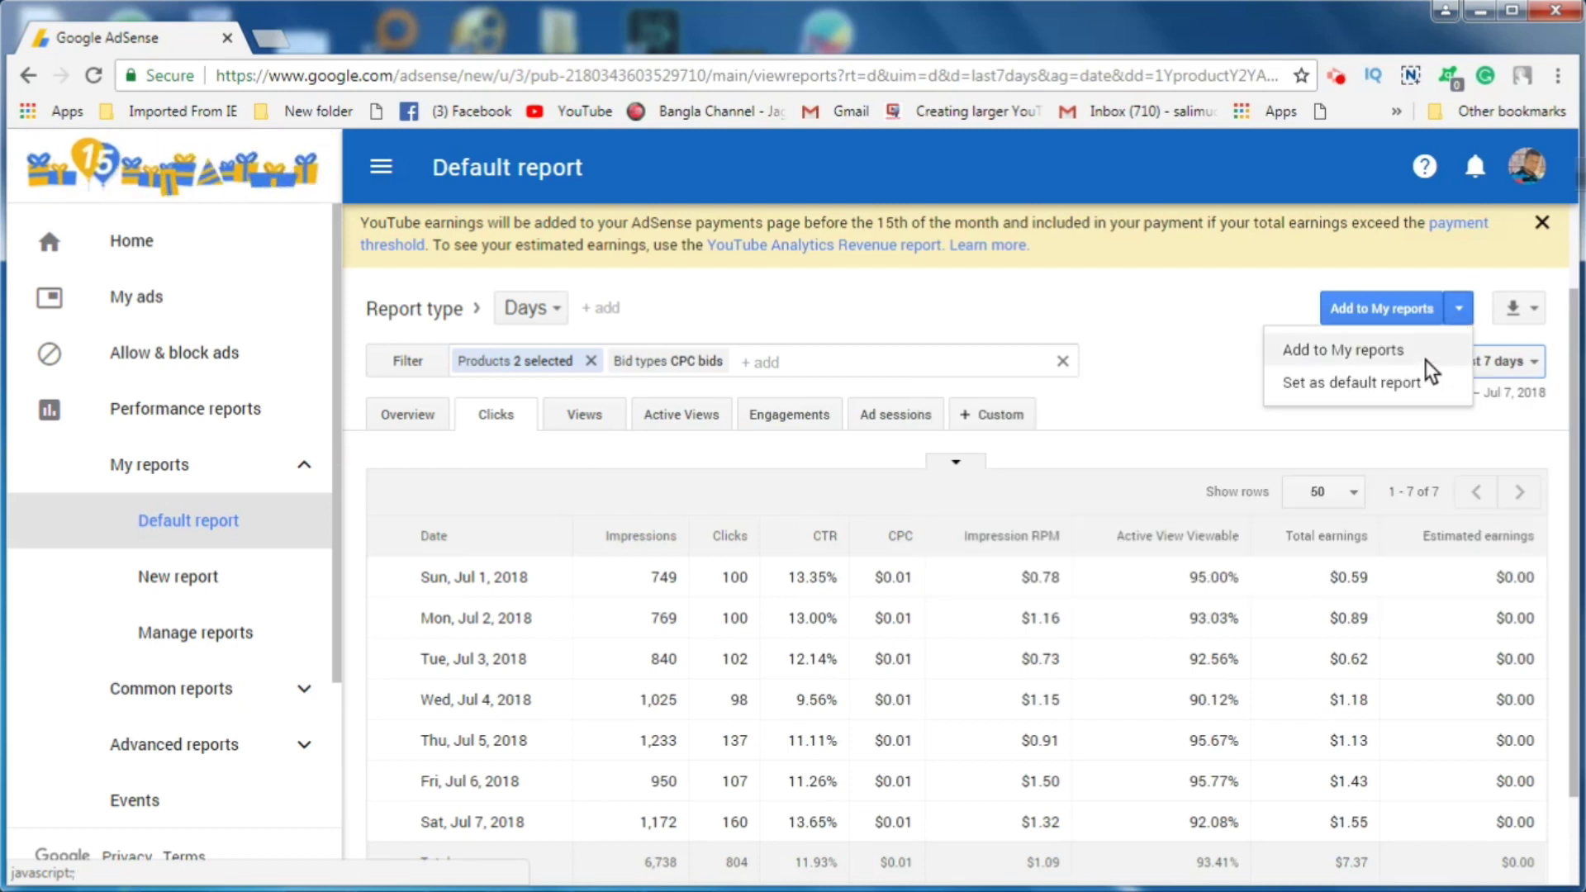
{"action": "left_click", "coordinate": [1395, 395]}
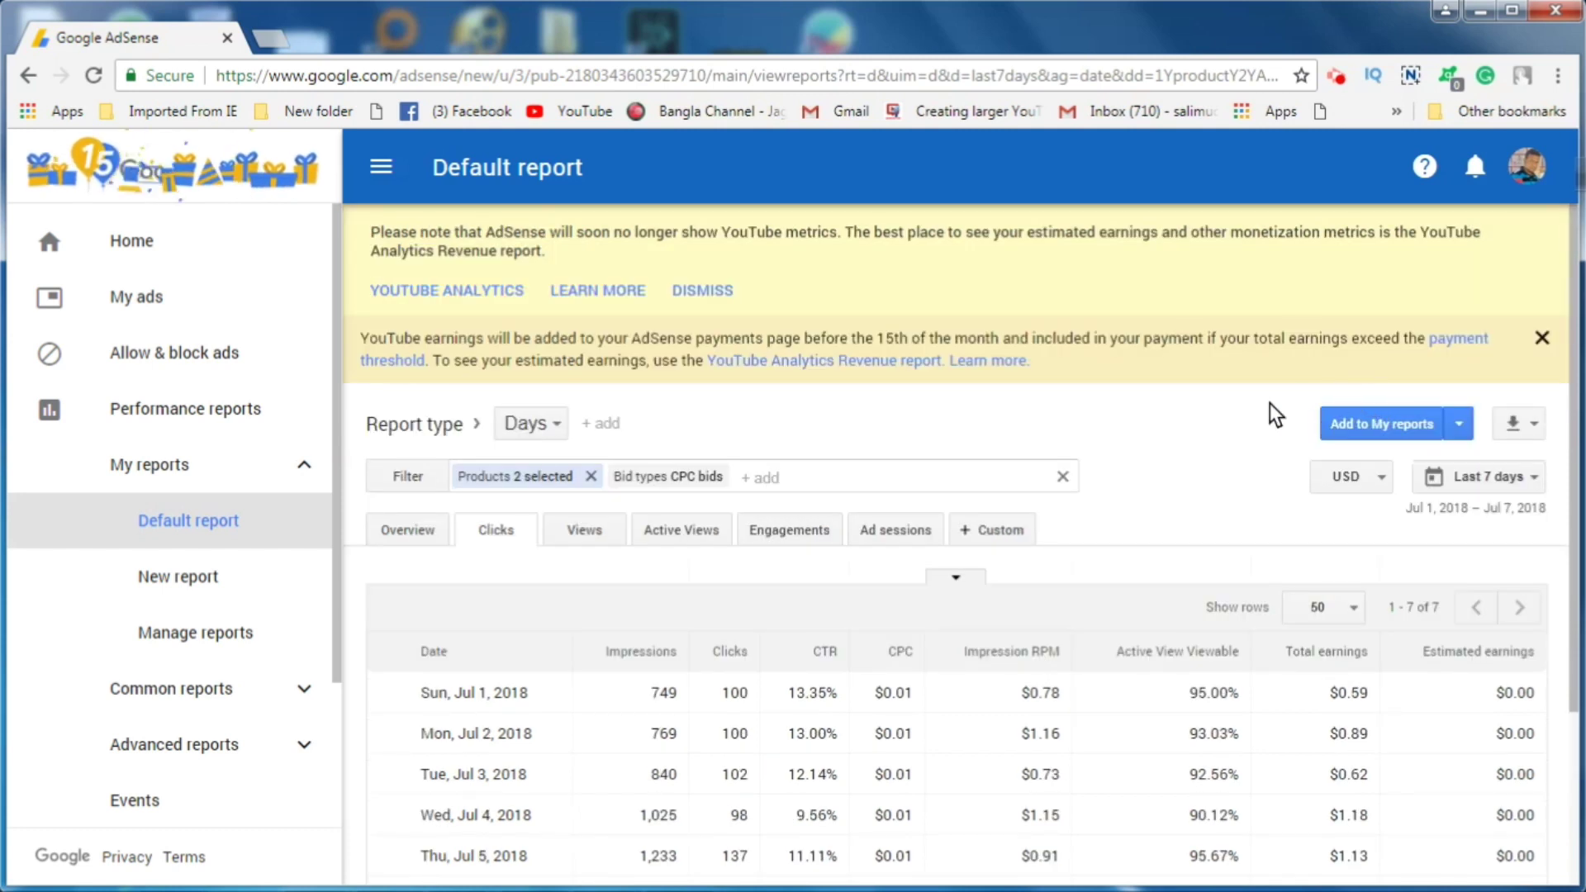
{"action": "scroll", "coordinate": [1268, 403], "scroll_direction": "down", "scroll_amount": 1}
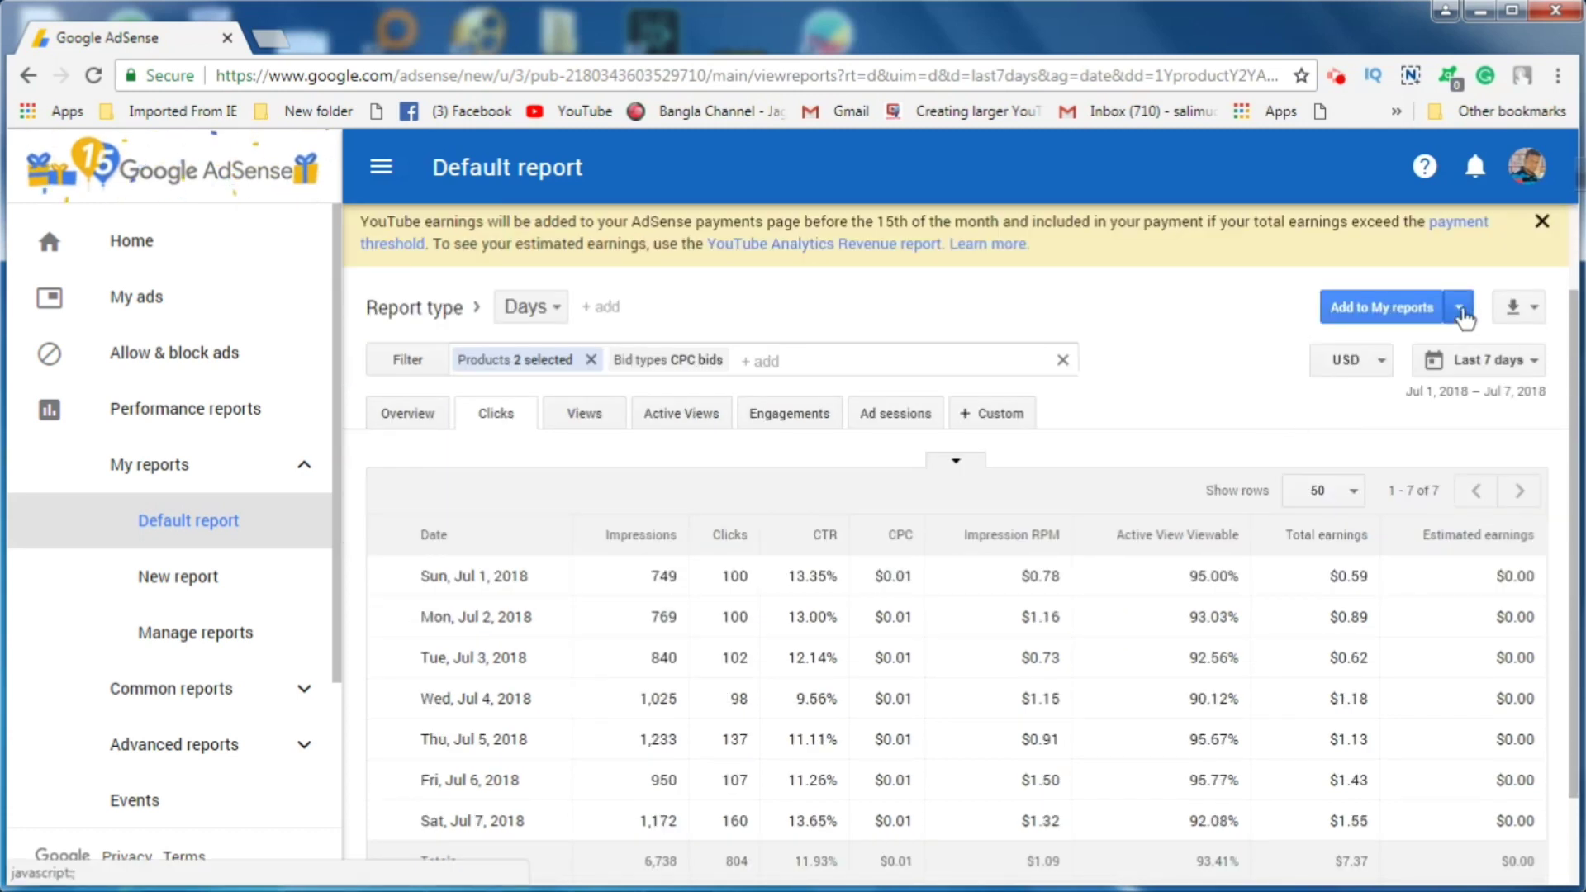
{"action": "left_click", "coordinate": [1460, 311]}
{"action": "left_click", "coordinate": [1341, 385]}
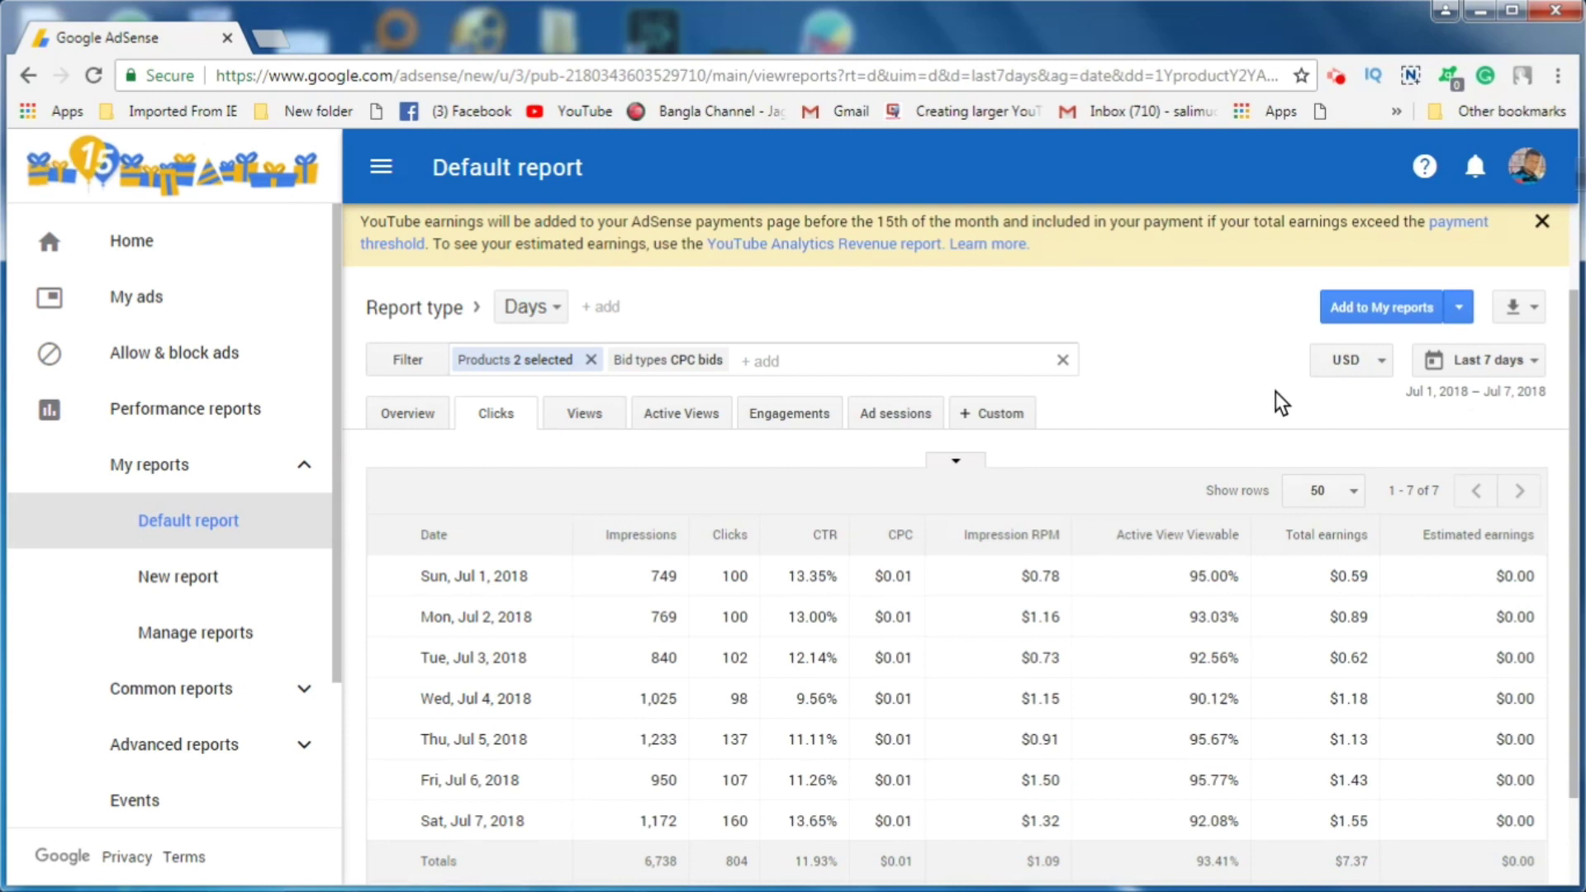
Set the report's date range to This month
{"action": "scroll", "coordinate": [1276, 391], "scroll_direction": "up", "scroll_amount": 1}
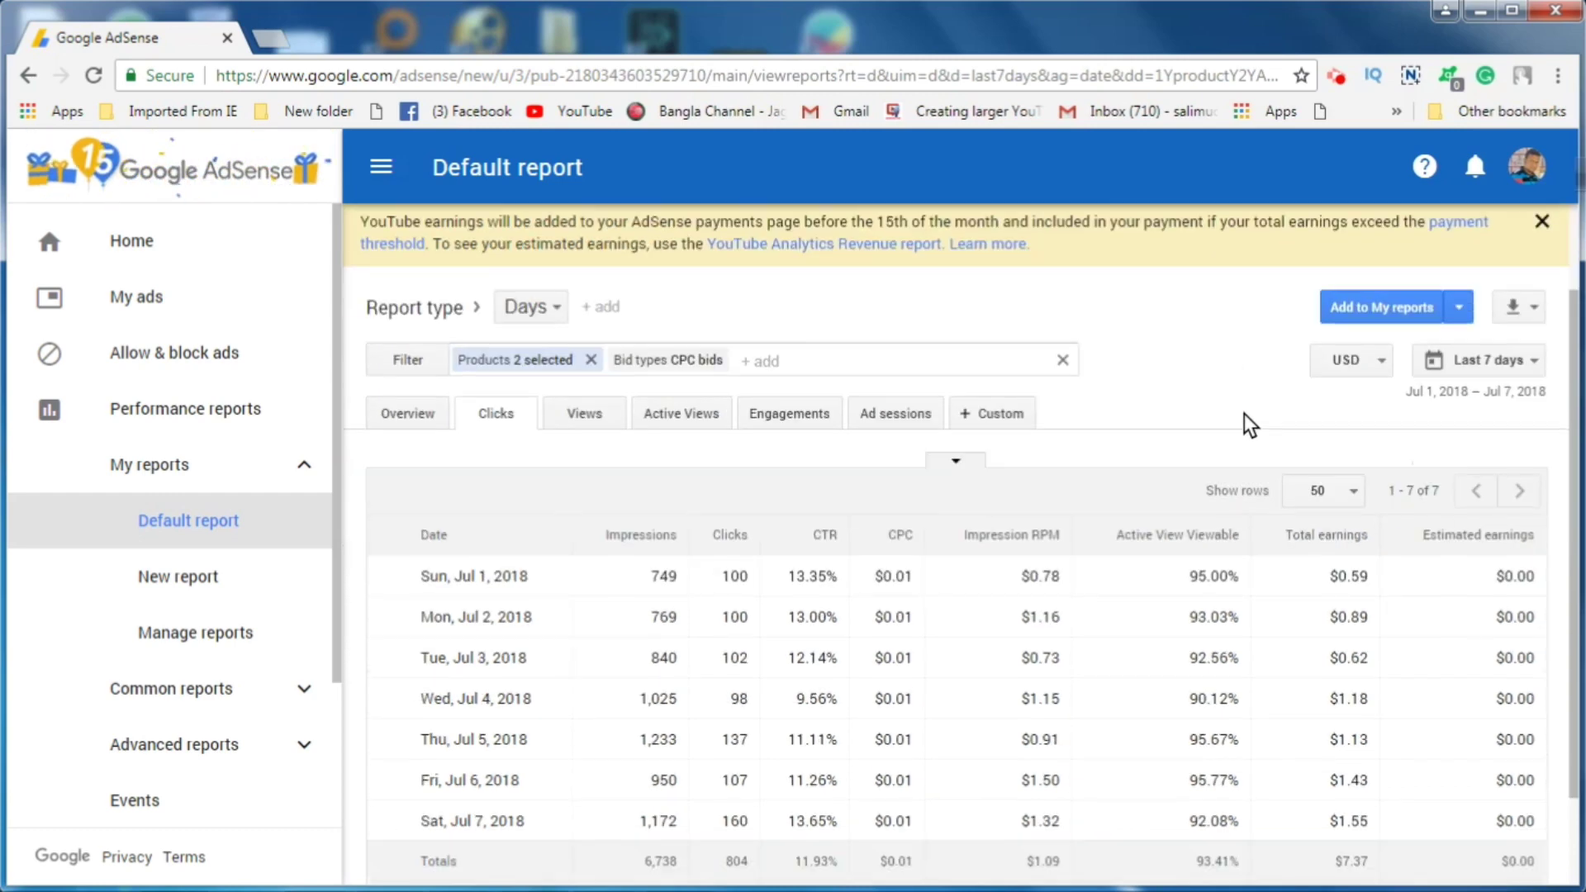
{"action": "scroll", "coordinate": [562, 439], "scroll_direction": "down", "scroll_amount": 1}
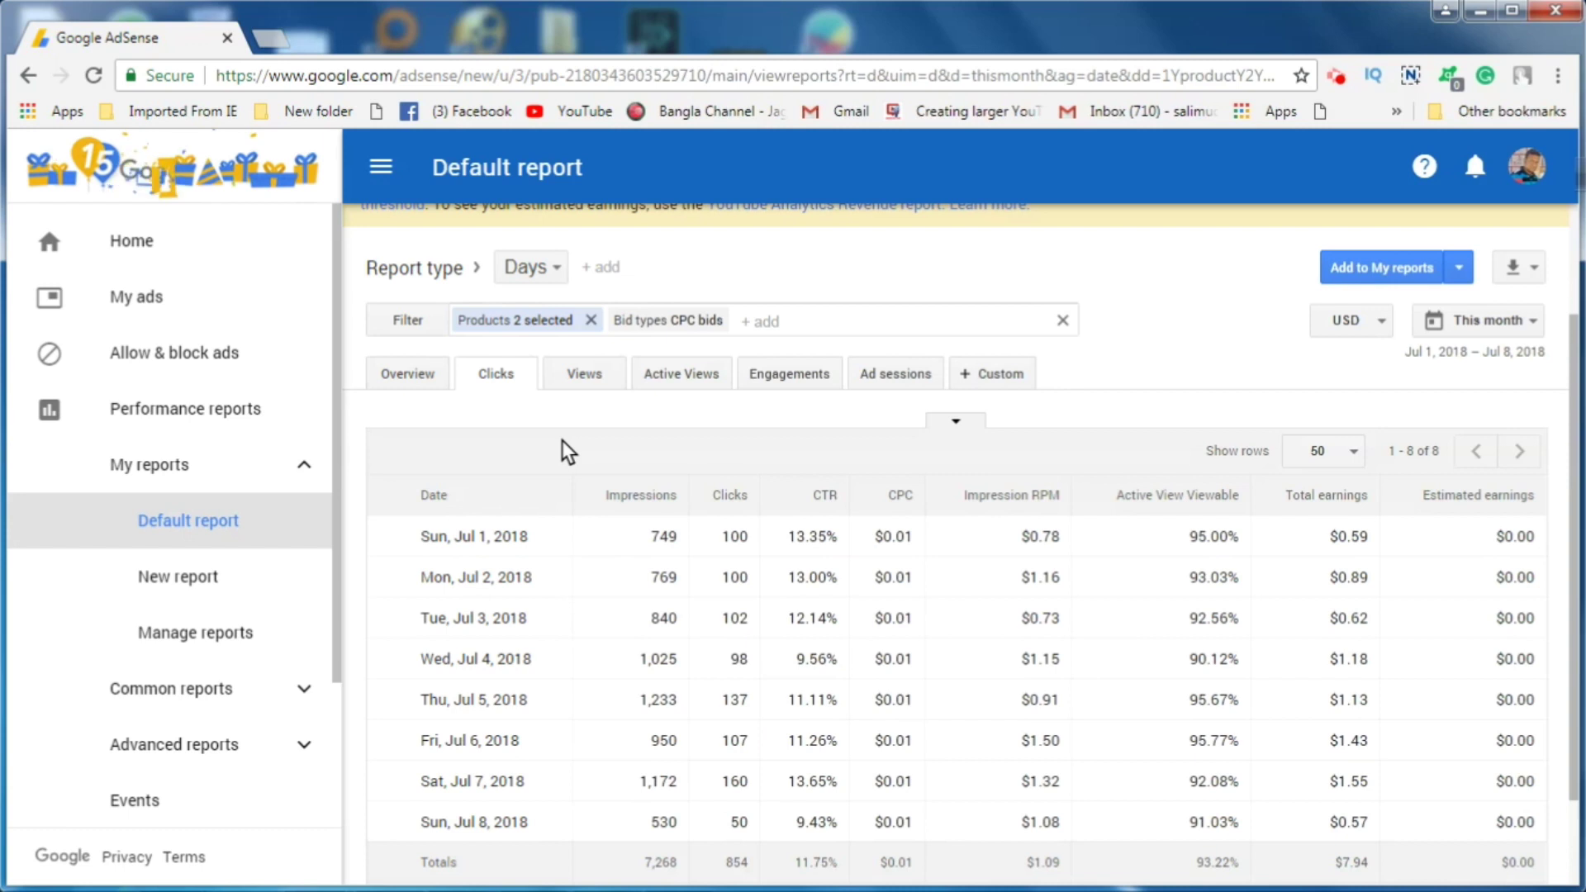